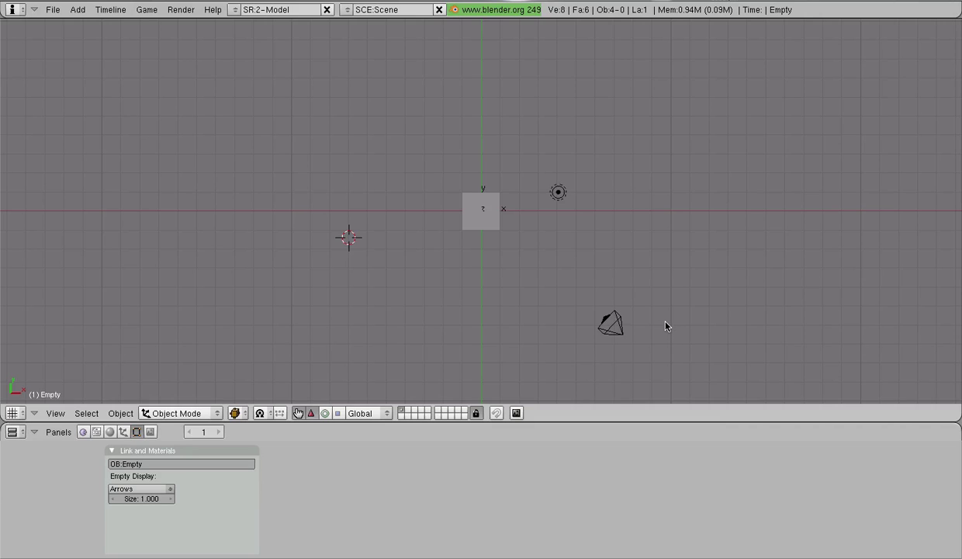
# Practise selecting the camera and lamp, undoing and redoing, then deselect everything
pyautogui.rightClick(622, 328)
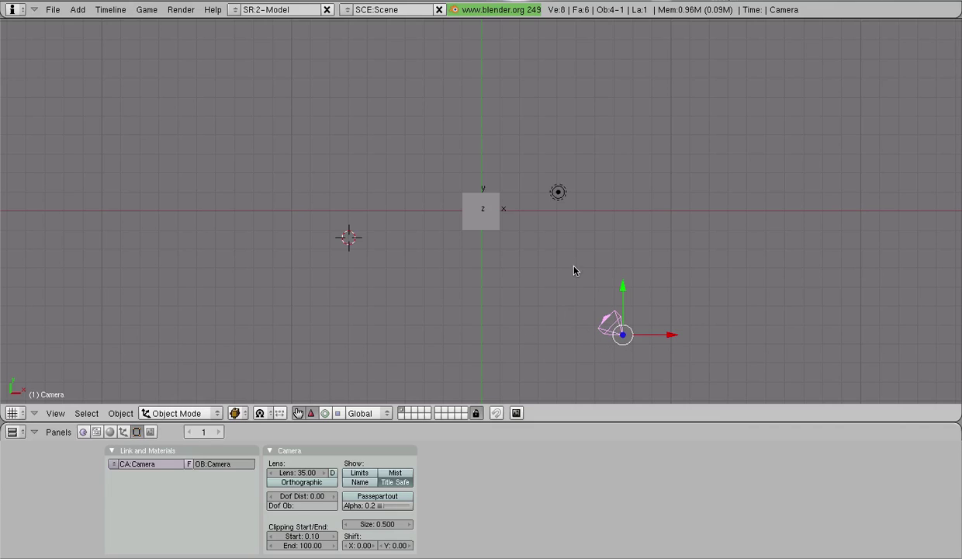
pyautogui.keyDown('shift'); pyautogui.rightClick(558, 193); pyautogui.keyUp('shift')
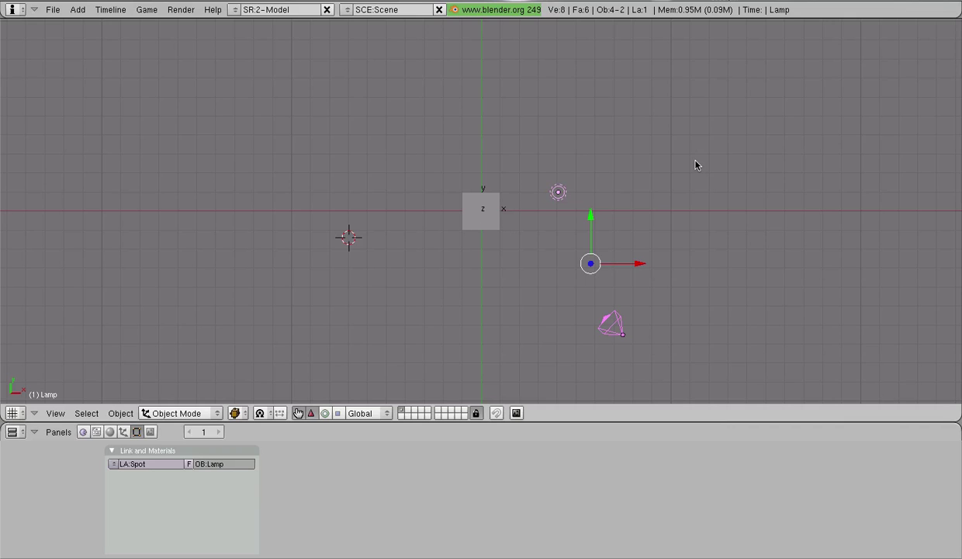
pyautogui.hotkey('ctrl', 'z')
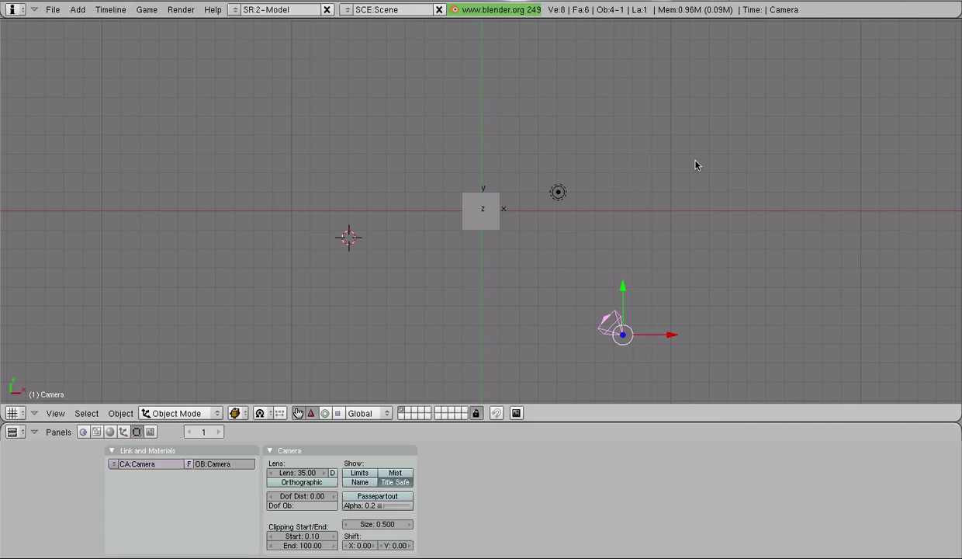
pyautogui.hotkey('ctrl', 'shift', 'z')
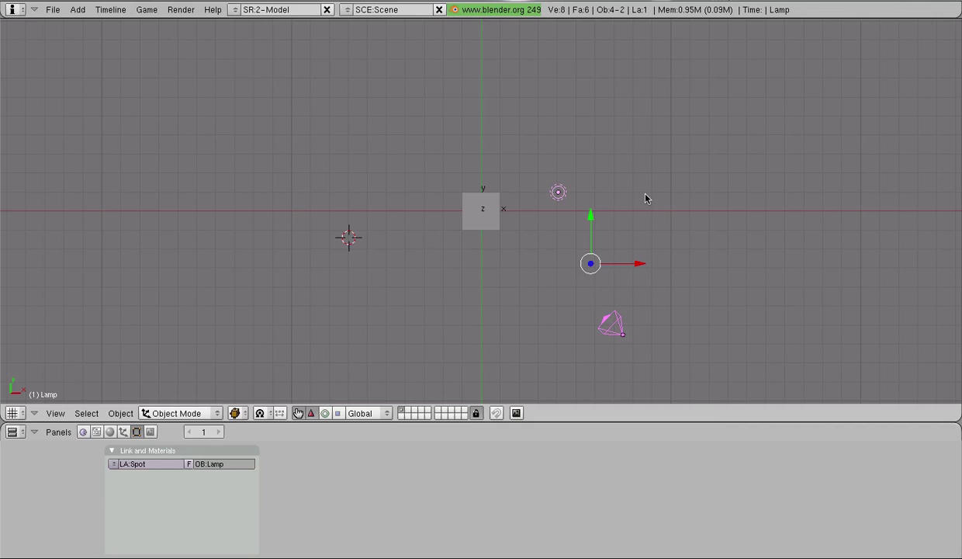
pyautogui.press('a')
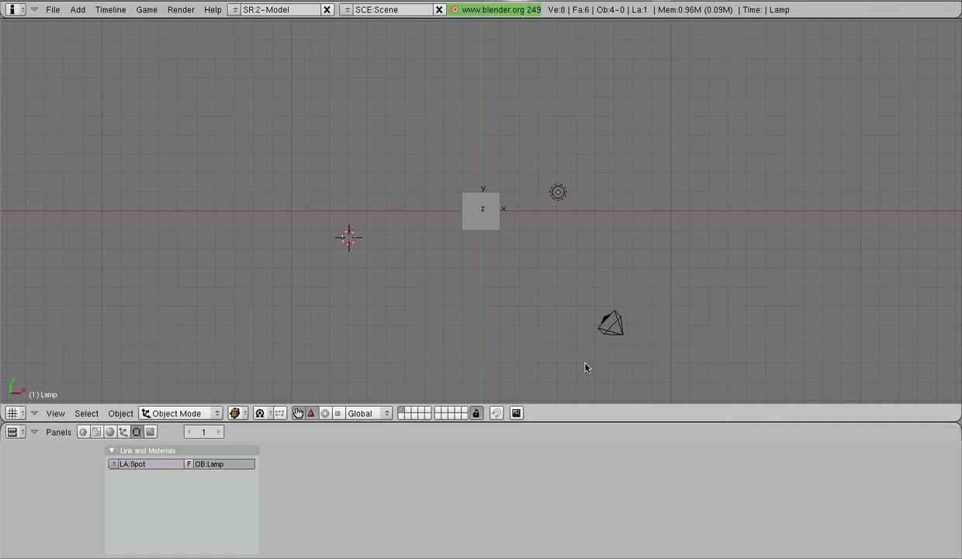
pyautogui.rightClick(609, 325)
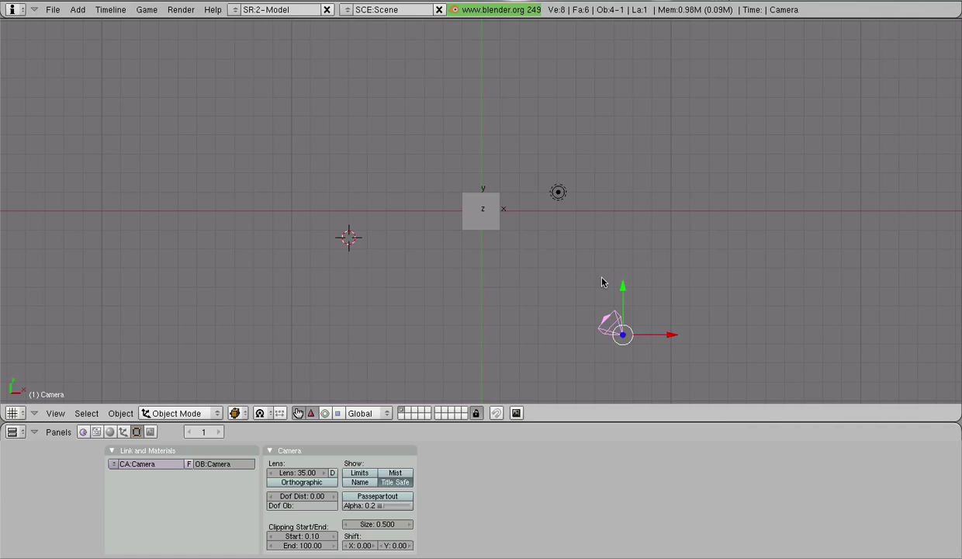
pyautogui.press('a')
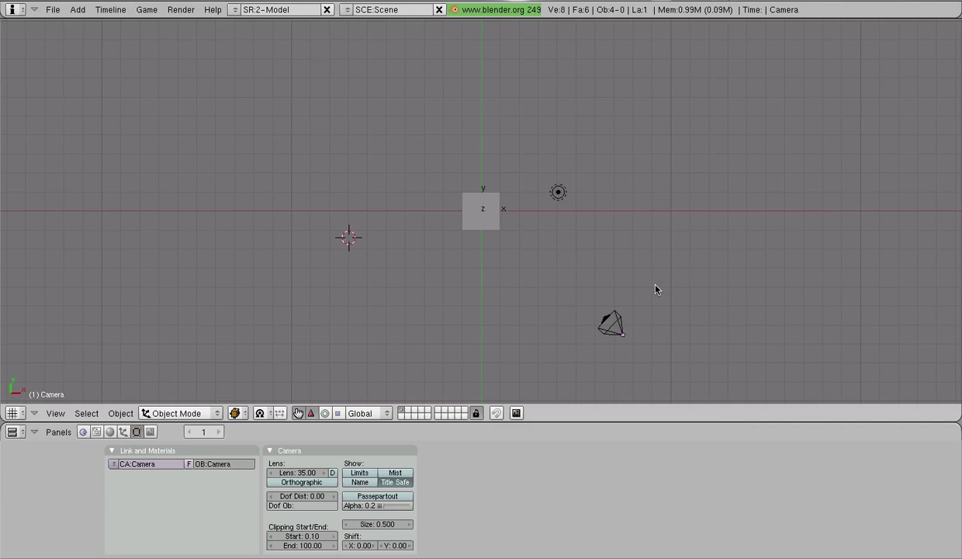
# Move the camera to a new position in the scene
pyautogui.rightClick(607, 353)
pyautogui.press('g')
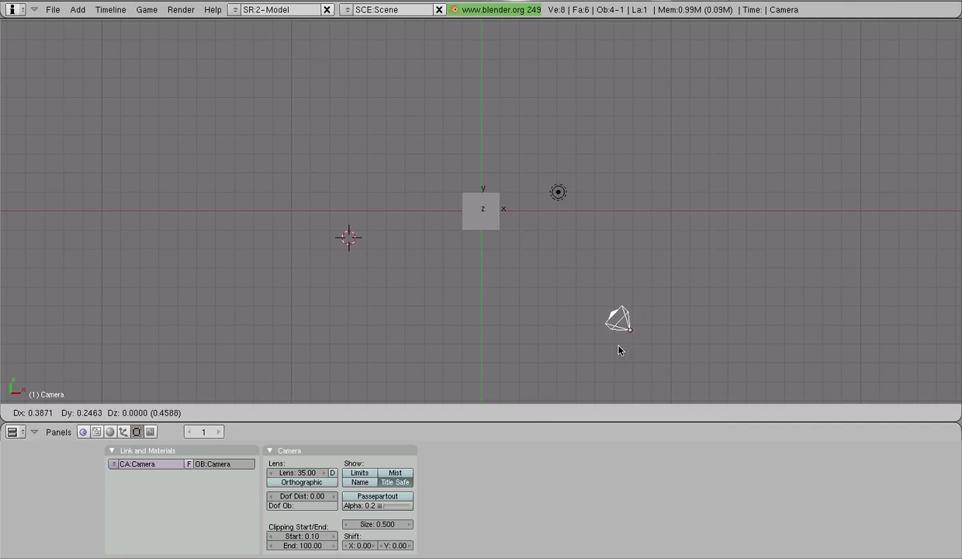
pyautogui.click(625, 351)
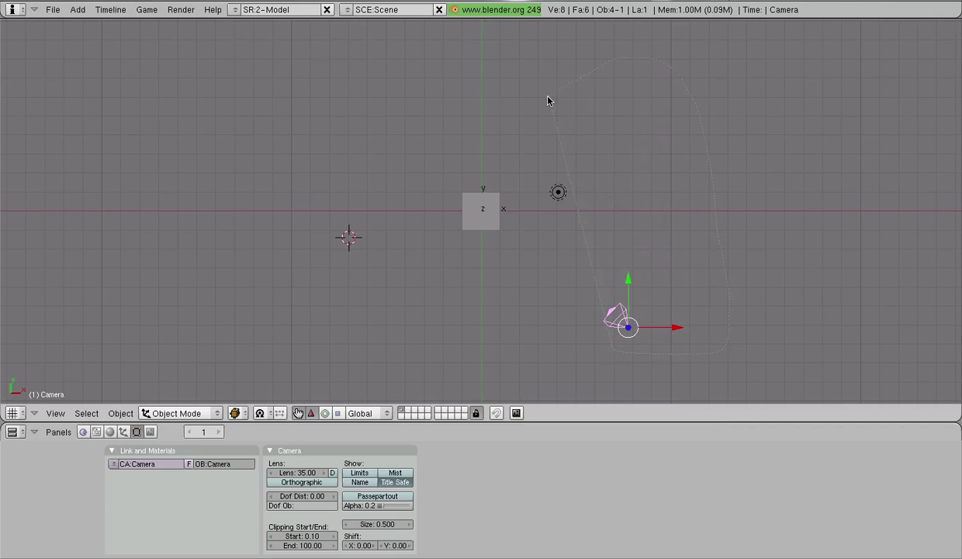
# Lasso-select the camera, lamp and empty together and erase them
pyautogui.moveTo(541, 105)
pyautogui.keyDown('ctrl'); pyautogui.mouseDown()
pyautogui.moveTo(520, 175)
pyautogui.moveTo(545, 270)
pyautogui.mouseUp(); pyautogui.keyUp('ctrl')
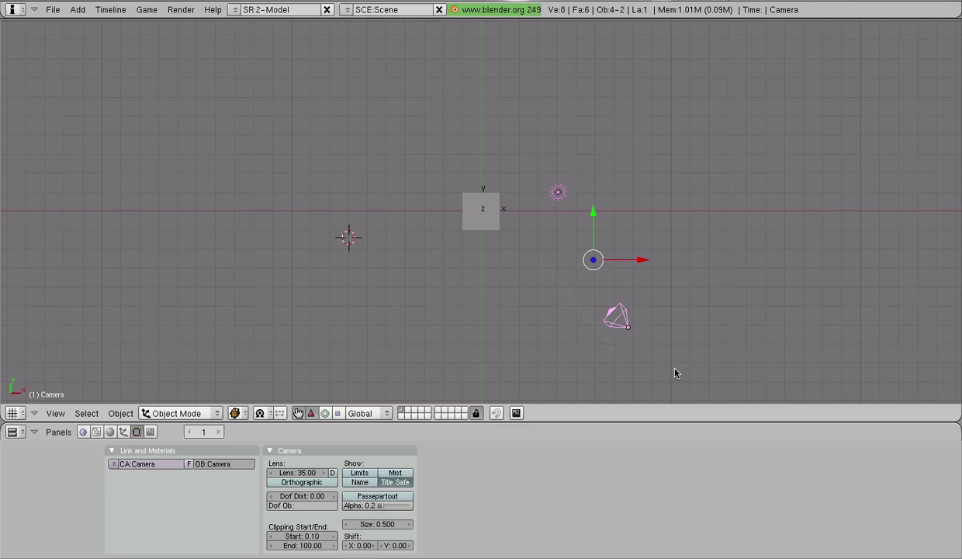
pyautogui.moveTo(580, 355)
pyautogui.keyDown('ctrl'); pyautogui.mouseDown()
pyautogui.moveTo(606, 367)
pyautogui.moveTo(674, 350)
pyautogui.moveTo(701, 302)
pyautogui.moveTo(733, 194)
pyautogui.mouseUp(); pyautogui.keyUp('ctrl')
pyautogui.moveTo(680, 153)
pyautogui.keyDown('ctrl'); pyautogui.mouseDown()
pyautogui.moveTo(666, 126)
pyautogui.moveTo(632, 116)
pyautogui.mouseUp(); pyautogui.keyUp('ctrl')
pyautogui.moveTo(538, 162)
pyautogui.keyDown('ctrl'); pyautogui.mouseDown()
pyautogui.moveTo(529, 246)
pyautogui.moveTo(570, 268)
pyautogui.moveTo(570, 363)
pyautogui.mouseUp(); pyautogui.keyUp('ctrl')
pyautogui.press('x')
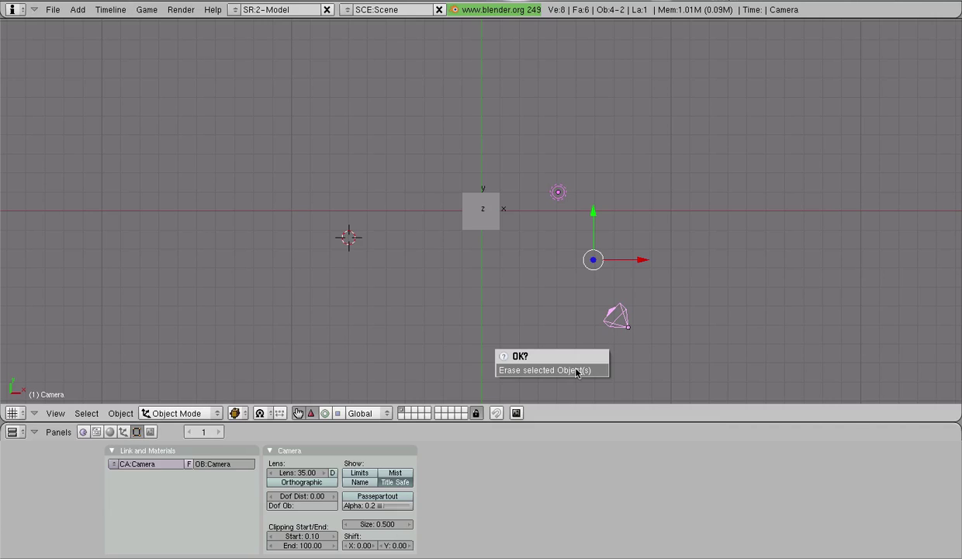
pyautogui.click(577, 370)
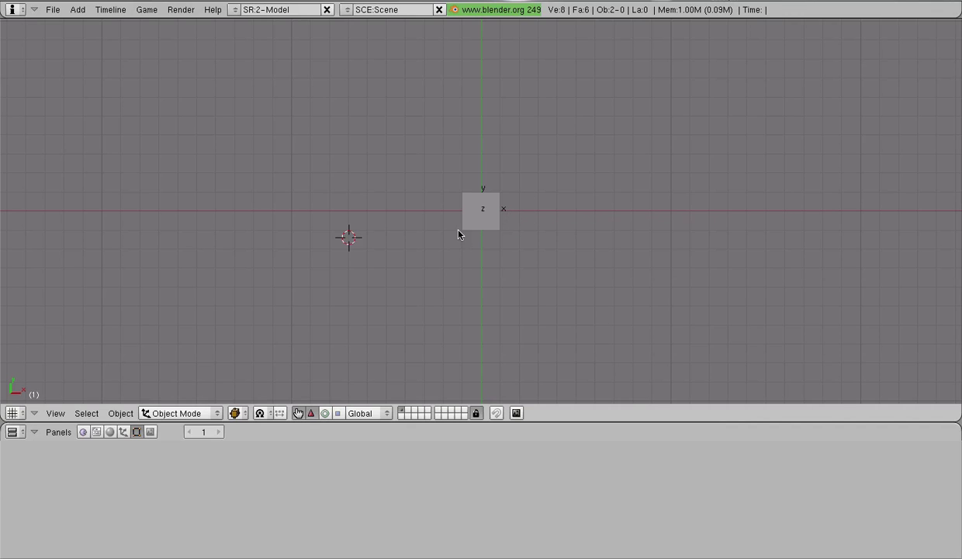
pyautogui.scroll(5, 482, 334)
pyautogui.scroll(1, 483, 334)
pyautogui.scroll(2, 598, 226)
pyautogui.scroll(-8, 644, 124)
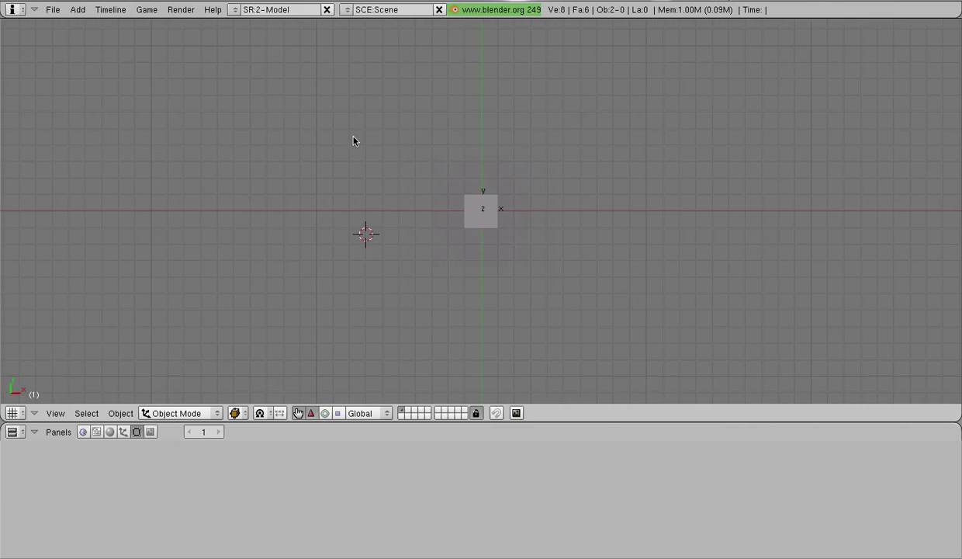
pyautogui.scroll(-2, 353, 140)
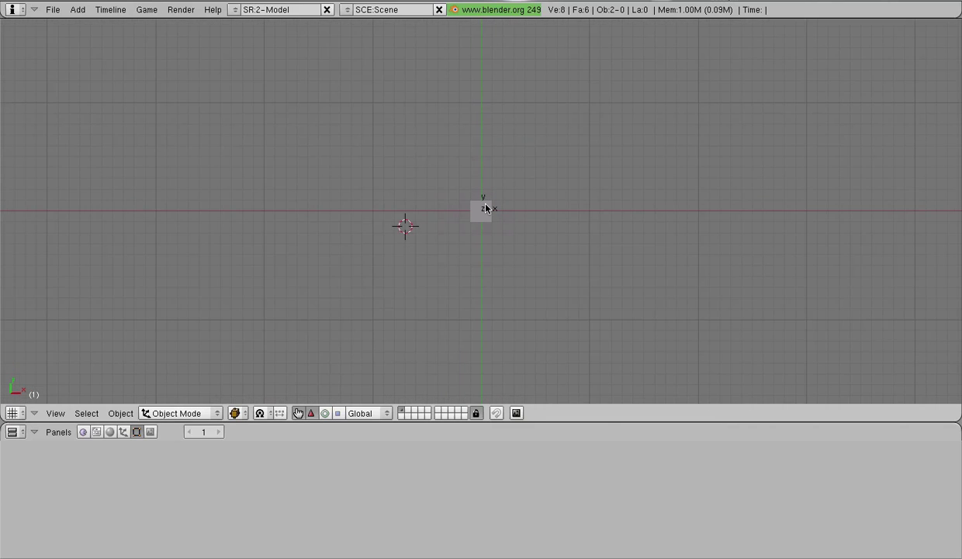
pyautogui.scroll(7, 485, 208)
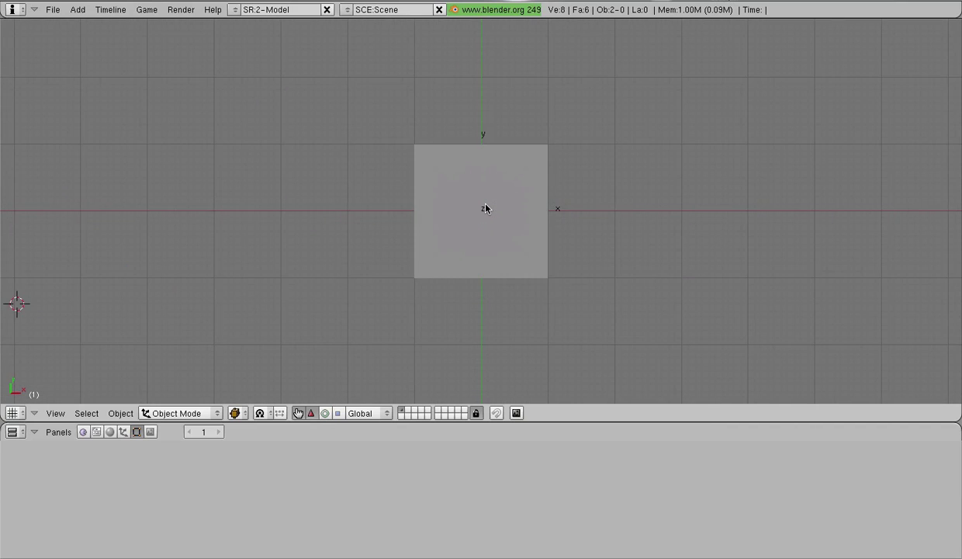
pyautogui.scroll(2, 485, 208)
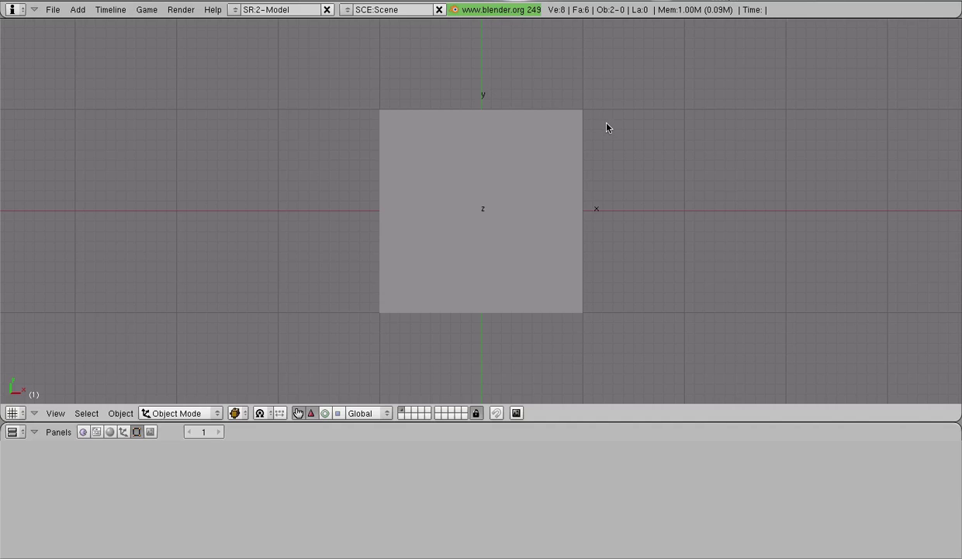
pyautogui.scroll(-8, 576, 161)
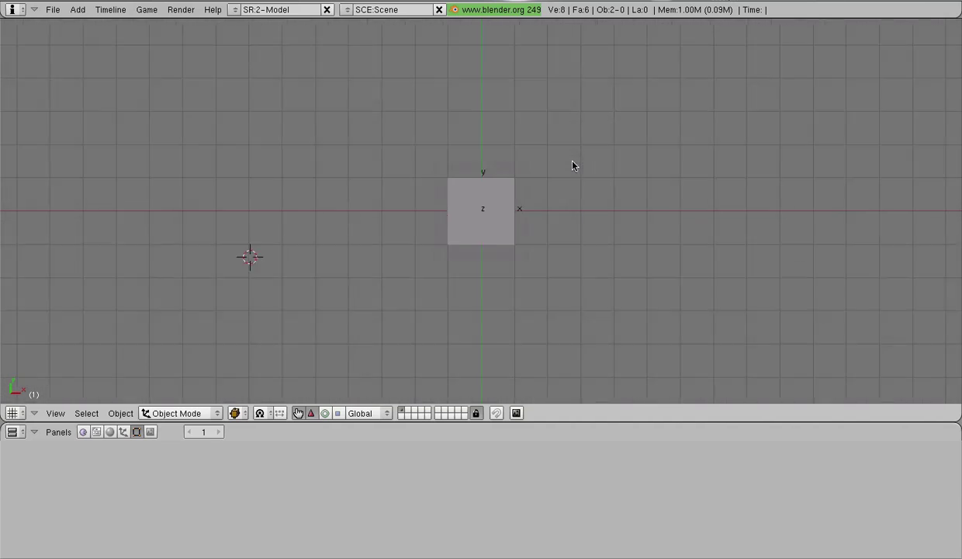
pyautogui.scroll(-1, 586, 197)
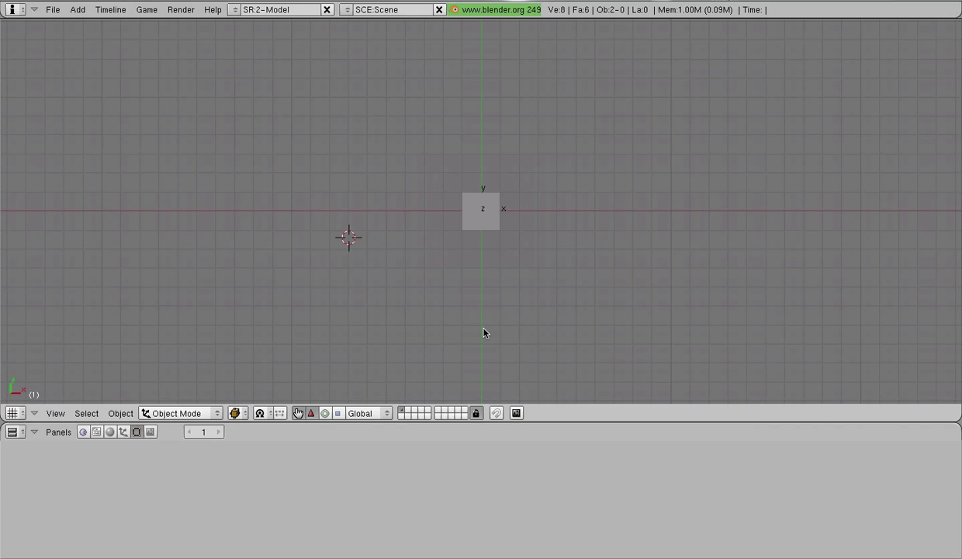
# View the cube in perspective, place the 3D cursor below it and select the cube
pyautogui.moveTo(483, 332)
pyautogui.mouseDown(button='middle')
pyautogui.moveTo(616, 200)
pyautogui.moveTo(567, 176)
pyautogui.moveTo(397, 163)
pyautogui.moveTo(350, 193)
pyautogui.moveTo(395, 275)
pyautogui.moveTo(674, 333)
pyautogui.moveTo(797, 177)
pyautogui.moveTo(627, 86)
pyautogui.moveTo(486, 196)
pyautogui.moveTo(469, 309)
pyautogui.moveTo(699, 329)
pyautogui.moveTo(721, 218)
pyautogui.moveTo(571, 221)
pyautogui.moveTo(391, 130)
pyautogui.moveTo(427, 271)
pyautogui.moveTo(453, 297)
pyautogui.moveTo(395, 207)
pyautogui.moveTo(554, 75)
pyautogui.moveTo(626, 173)
pyautogui.moveTo(598, 297)
pyautogui.moveTo(471, 291)
pyautogui.moveTo(432, 273)
pyautogui.moveTo(490, 243)
pyautogui.moveTo(560, 254)
pyautogui.moveTo(639, 232)
pyautogui.mouseUp(button='middle')
pyautogui.scroll(-4, 489, 247)
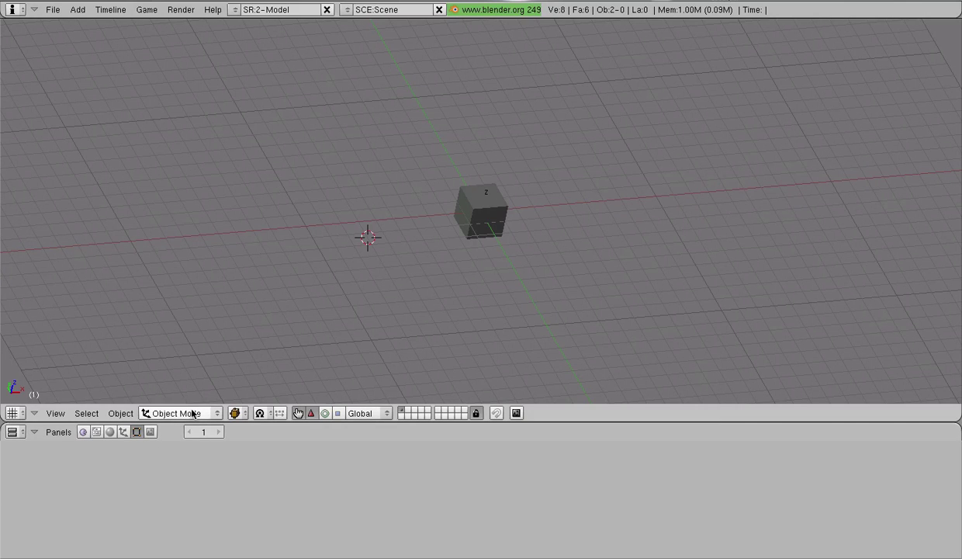
pyautogui.click(217, 416)
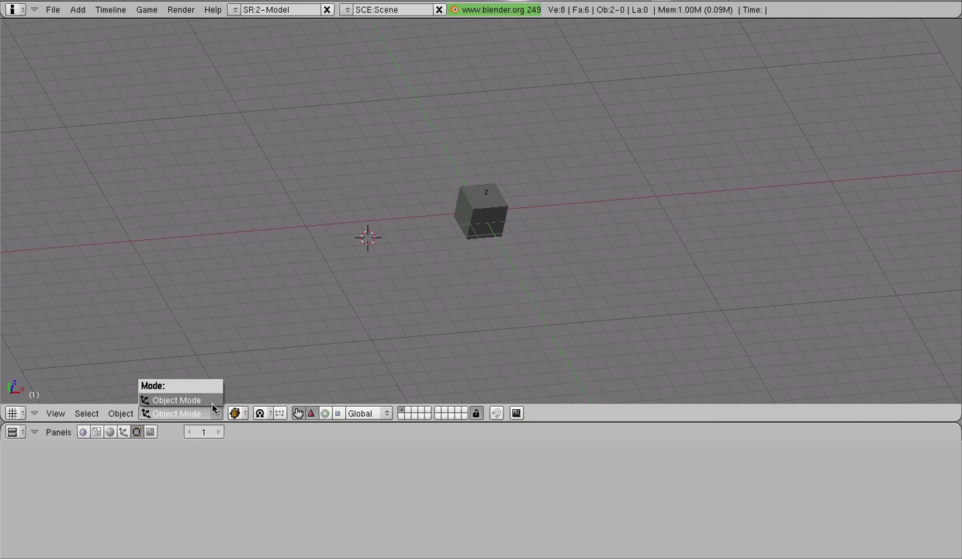
pyautogui.click(460, 310)
pyautogui.press('a')
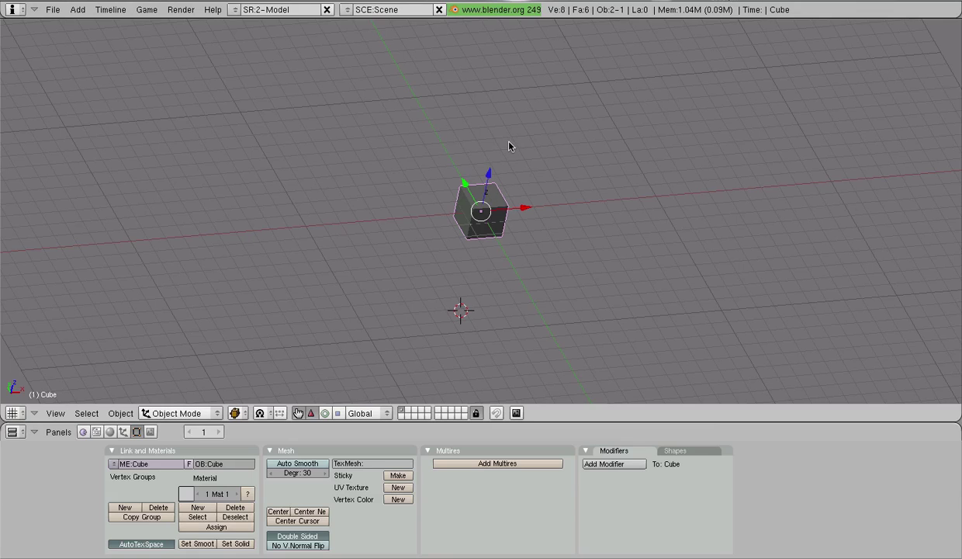
# Slide the cube back and forth along the X and Y axes with the manipulator arrows
pyautogui.moveTo(520, 207); pyautogui.dragTo(448, 210)
pyautogui.press('KP_1')
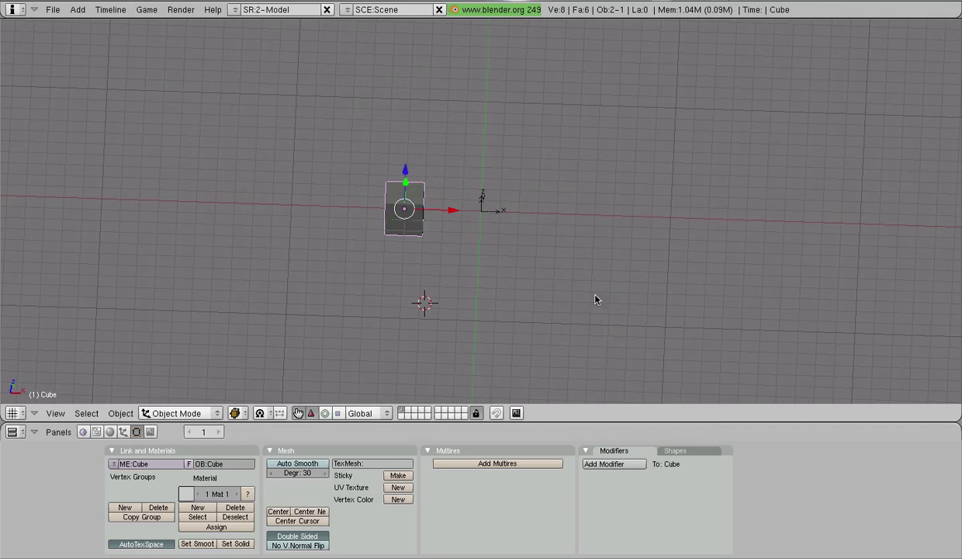
pyautogui.moveTo(593, 301); pyautogui.dragTo(387, 313, button='middle')
pyautogui.moveTo(495, 150); pyautogui.dragTo(552, 125)
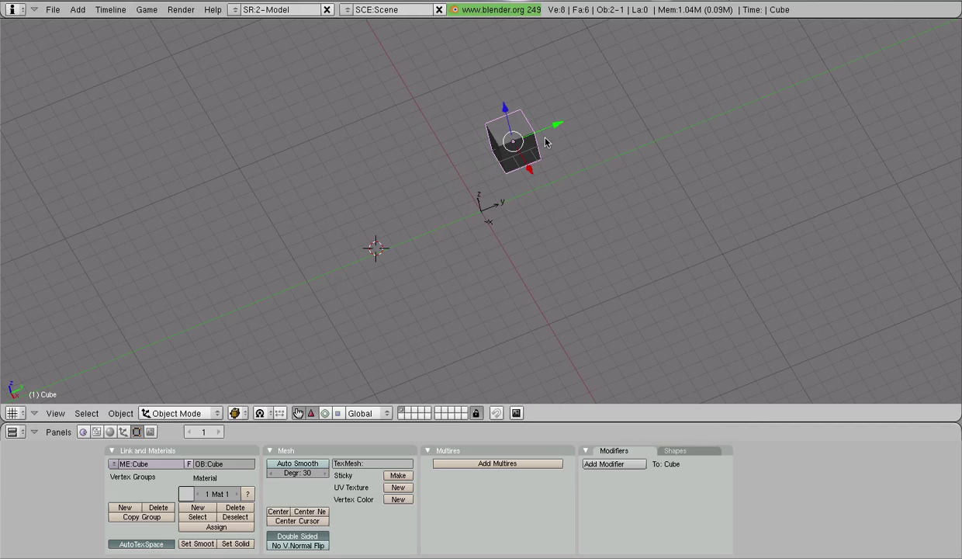
pyautogui.moveTo(449, 251); pyautogui.dragTo(458, 184, button='middle')
pyautogui.moveTo(465, 164); pyautogui.dragTo(536, 208)
pyautogui.moveTo(621, 271); pyautogui.dragTo(560, 208, button='middle')
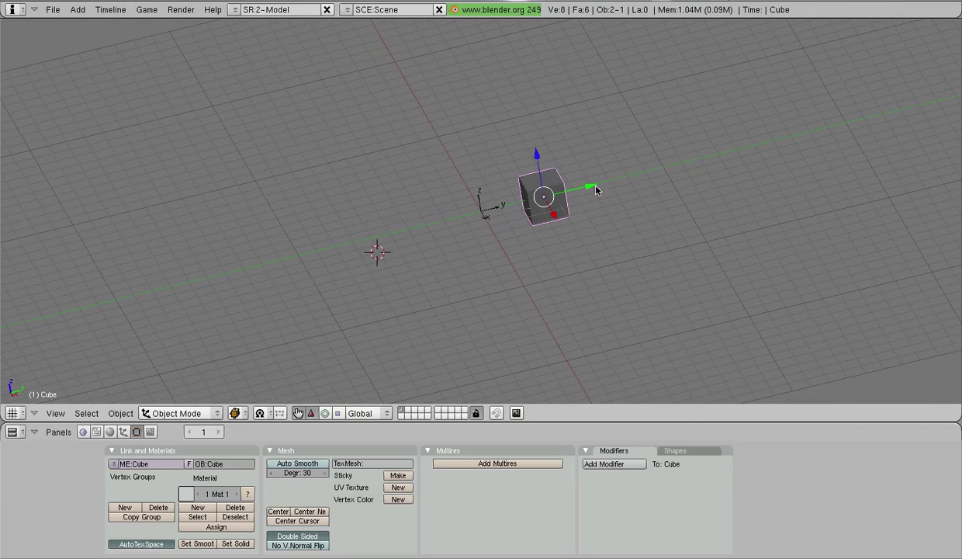
pyautogui.moveTo(596, 191); pyautogui.dragTo(528, 203)
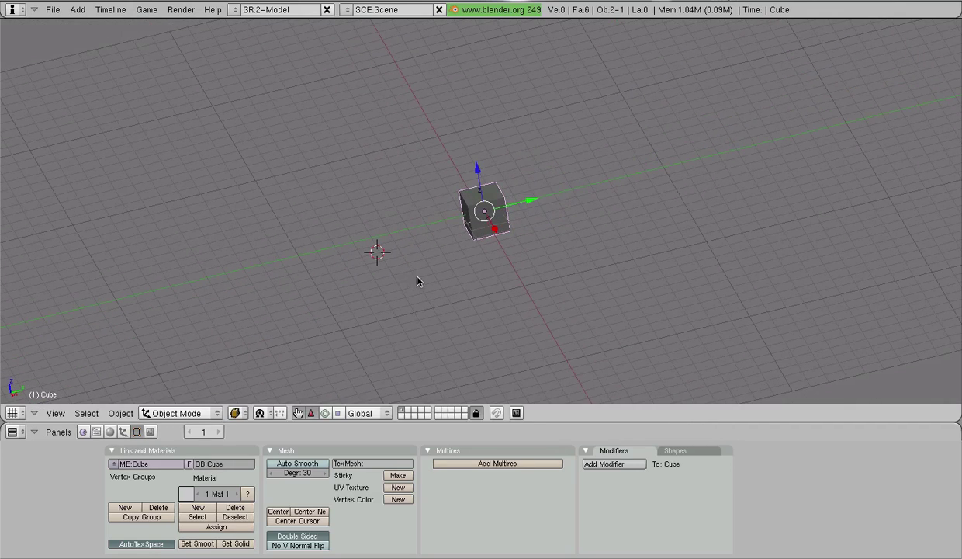
pyautogui.moveTo(426, 280); pyautogui.dragTo(542, 284, button='middle')
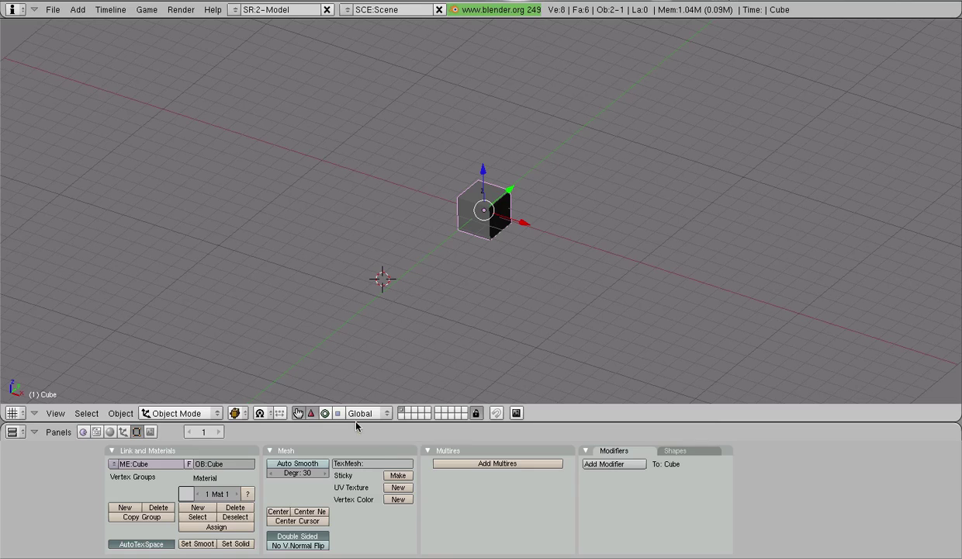
# Rotate the cube around several axes, including X, with the rotate manipulator
pyautogui.click(324, 413)
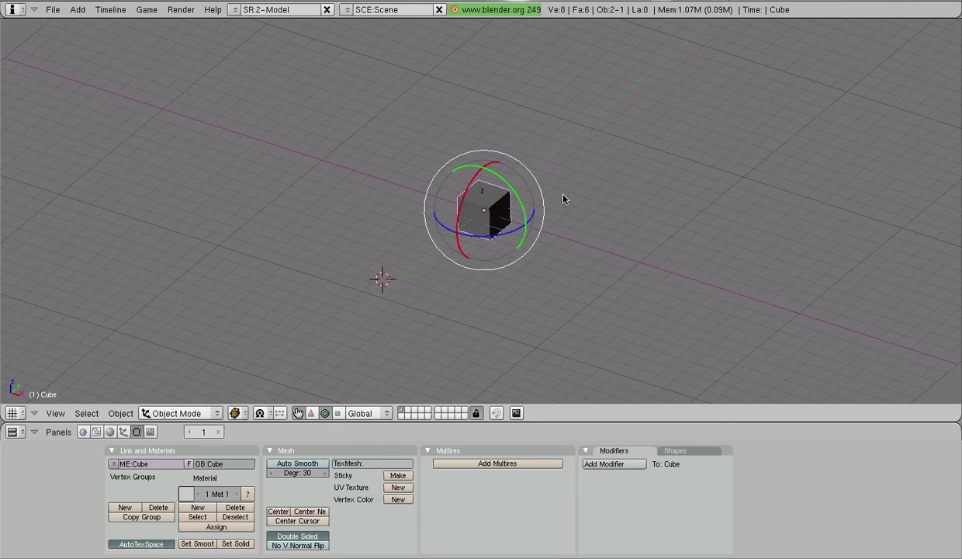
pyautogui.moveTo(494, 178); pyautogui.dragTo(512, 256)
pyautogui.moveTo(483, 302); pyautogui.dragTo(507, 262, button='middle')
pyautogui.moveTo(519, 238); pyautogui.dragTo(446, 197)
pyautogui.moveTo(448, 229); pyautogui.dragTo(456, 288, button='middle')
pyautogui.moveTo(498, 233); pyautogui.dragTo(375, 266, button='middle')
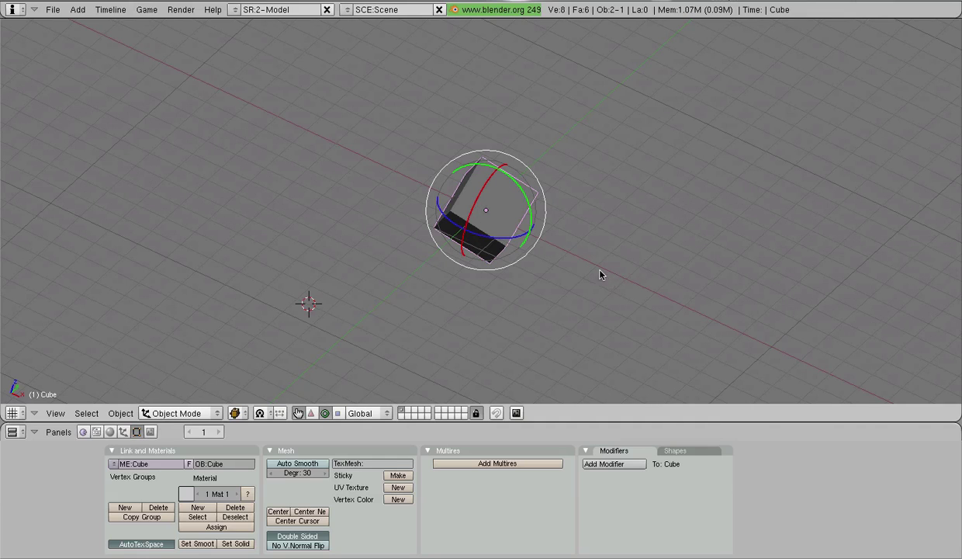
pyautogui.moveTo(576, 271); pyautogui.dragTo(384, 240, button='middle')
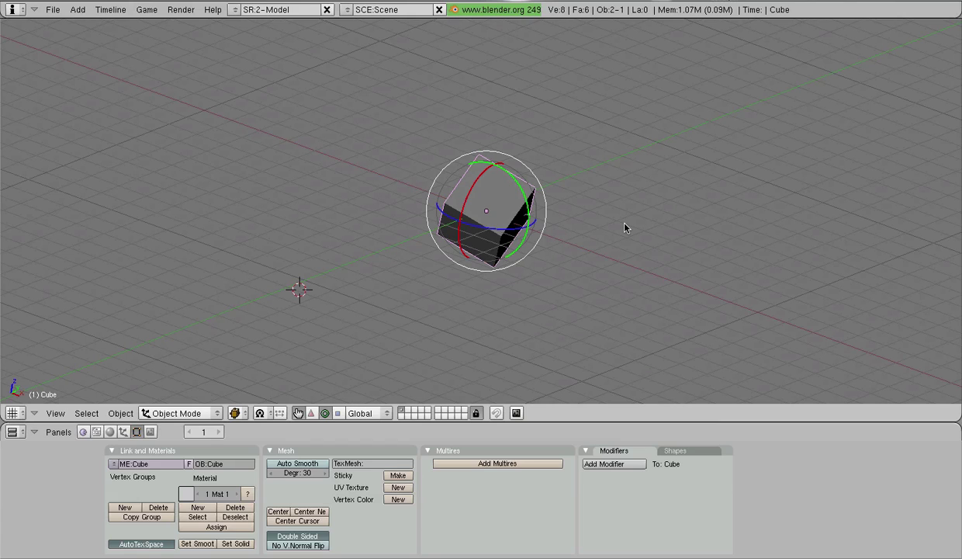
# Undo the cube's rotations and switch the manipulator back to moving
pyautogui.hotkey('ctrl', 'z')
pyautogui.hotkey('ctrl', 'z')
pyautogui.hotkey('ctrl', 'z')
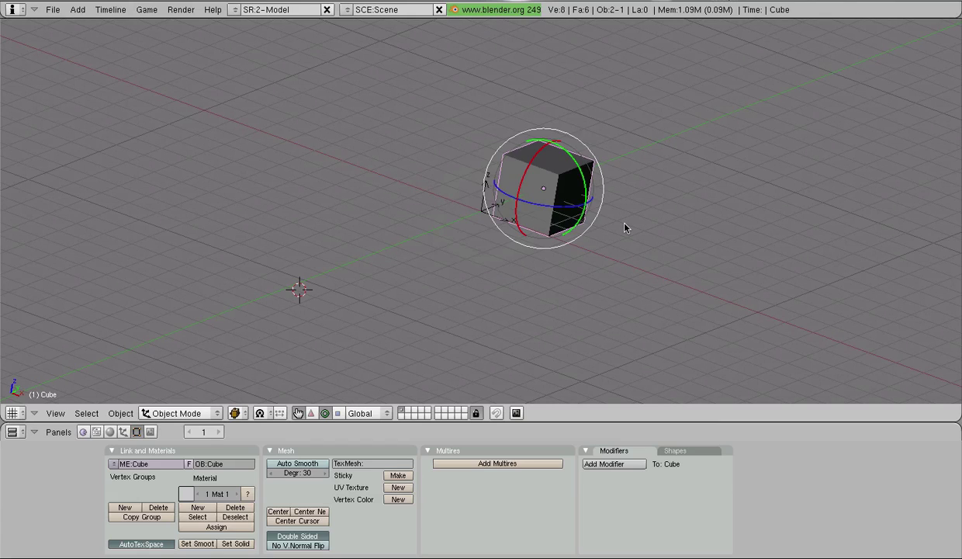
pyautogui.hotkey('ctrl', 'z')
pyautogui.hotkey('ctrl', 'z')
pyautogui.hotkey('ctrl', 'z')
pyautogui.moveTo(628, 226); pyautogui.dragTo(539, 282, button='middle')
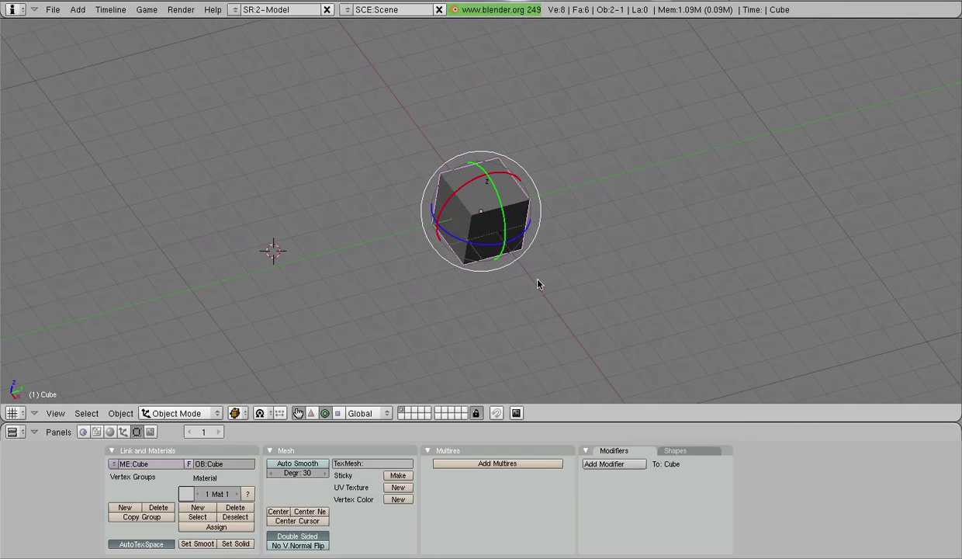
pyautogui.click(310, 413)
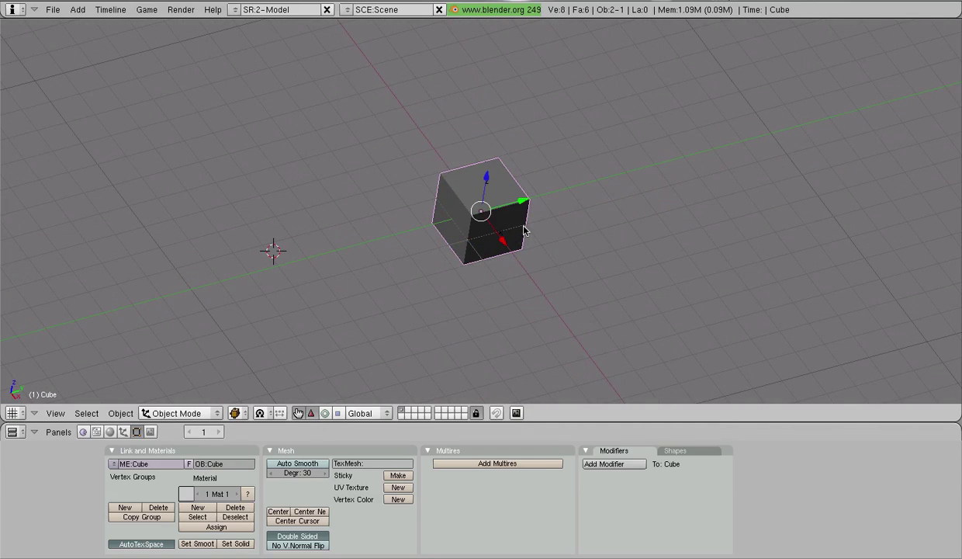
pyautogui.moveTo(604, 359); pyautogui.dragTo(523, 313, button='middle')
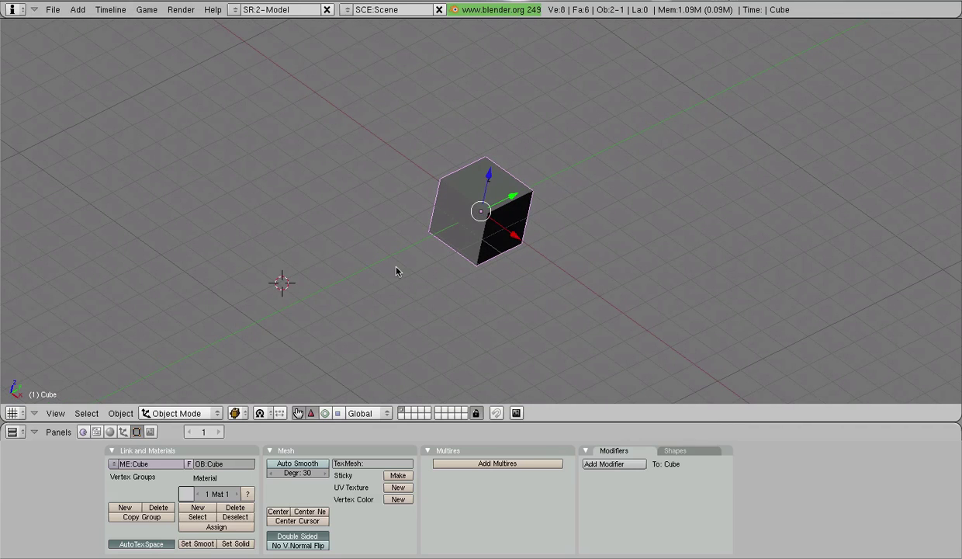
# Set the cube's Y scale to 30 in Transform Properties, inspect the bar, then revert it
pyautogui.press('n')
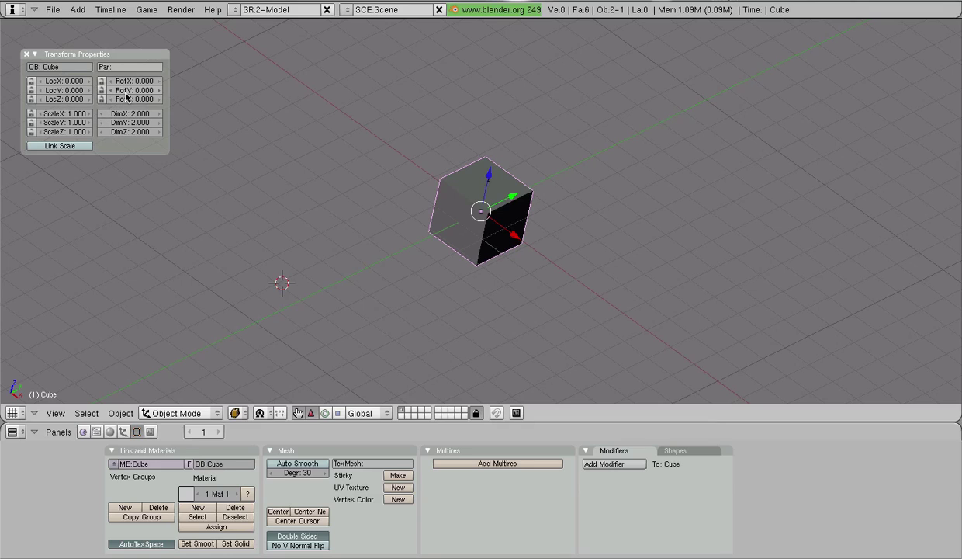
pyautogui.click(74, 123)
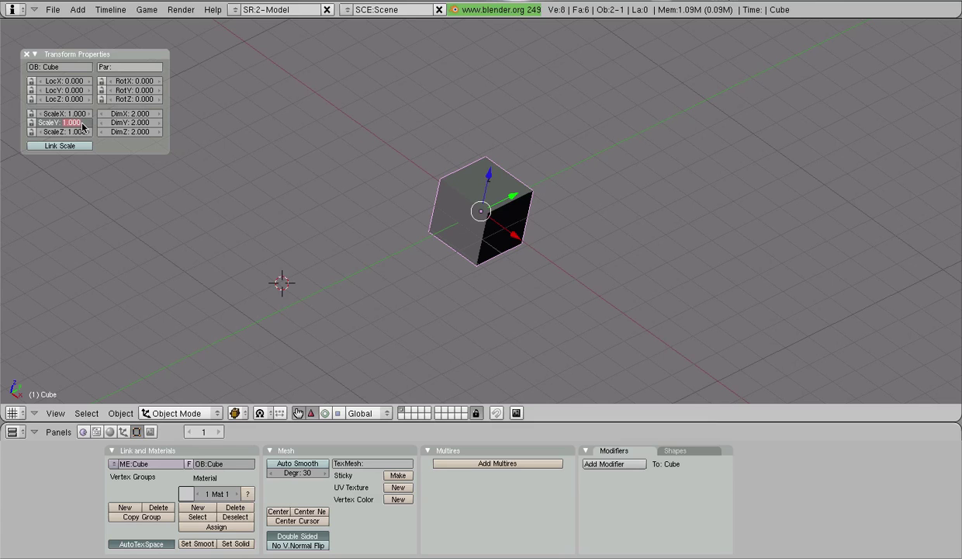
pyautogui.write('30')
pyautogui.press('Return')
pyautogui.scroll(-5, 485, 146)
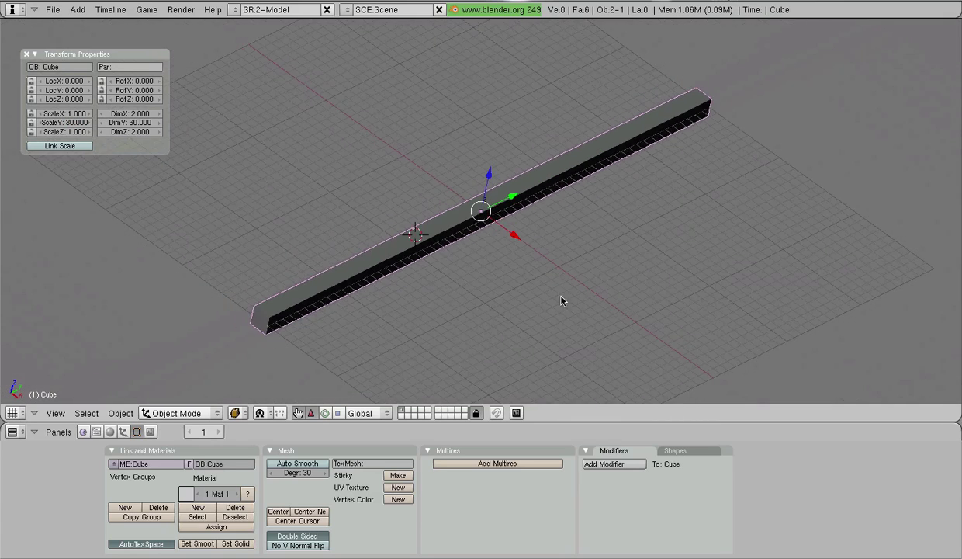
pyautogui.moveTo(531, 293); pyautogui.dragTo(452, 284, button='middle')
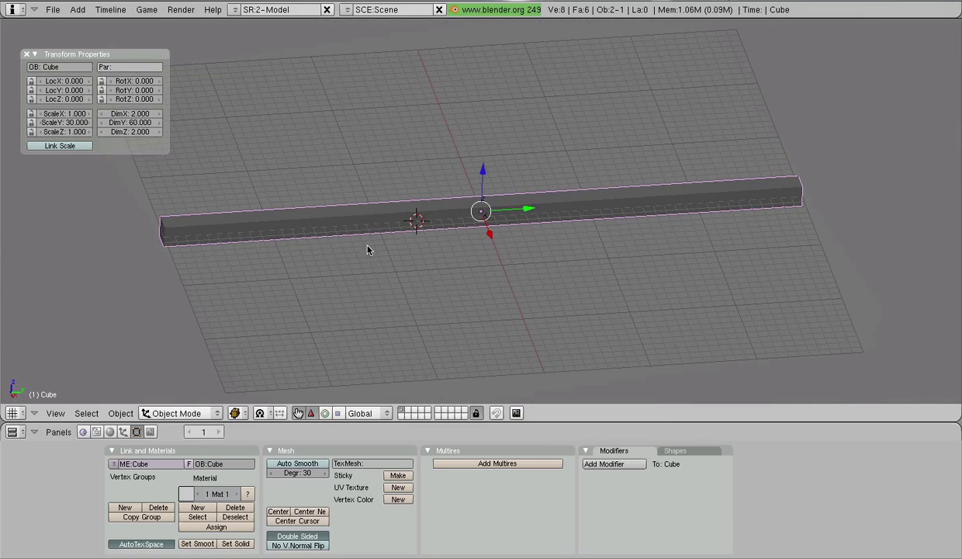
pyautogui.moveTo(315, 253); pyautogui.dragTo(349, 281, button='middle')
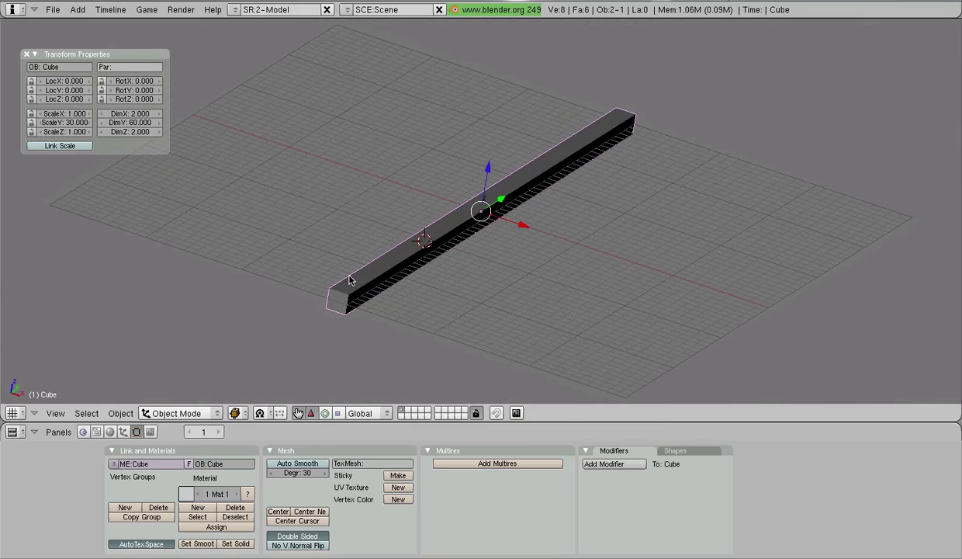
pyautogui.hotkey('alt', 's')
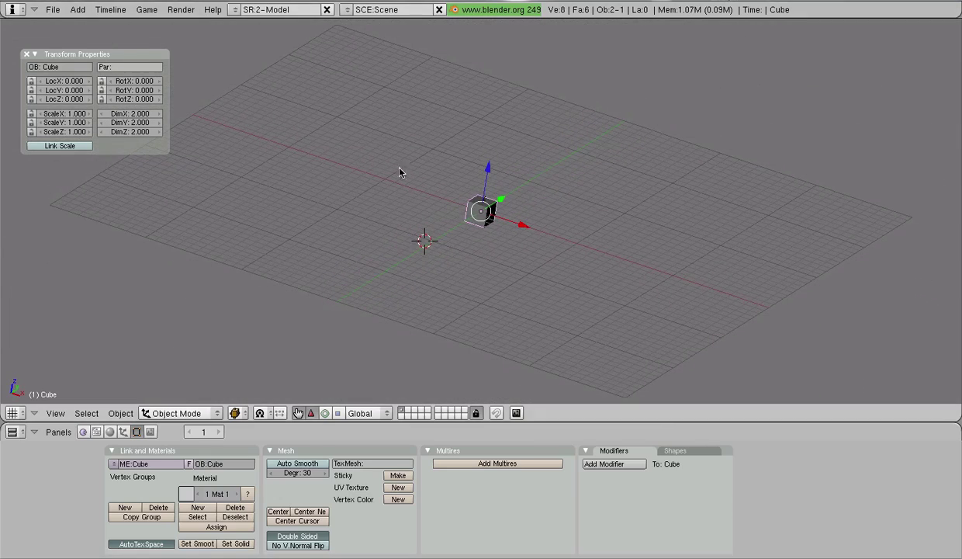
# Drag the cube out along X to about 6, then back toward the origin
pyautogui.moveTo(523, 226); pyautogui.dragTo(580, 247)
pyautogui.moveTo(536, 249); pyautogui.dragTo(470, 283, button='middle')
pyautogui.scroll(6, 470, 283)
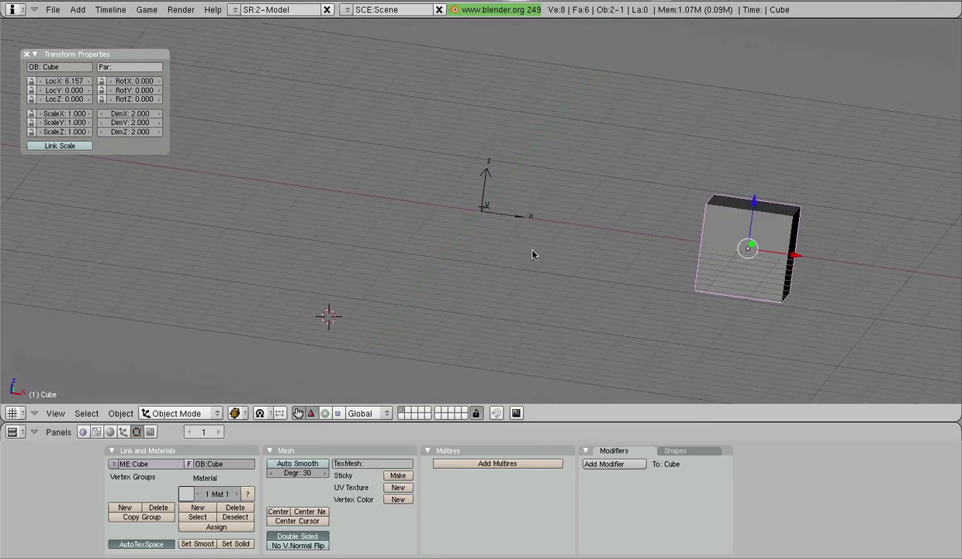
pyautogui.moveTo(533, 255); pyautogui.dragTo(542, 268, button='middle')
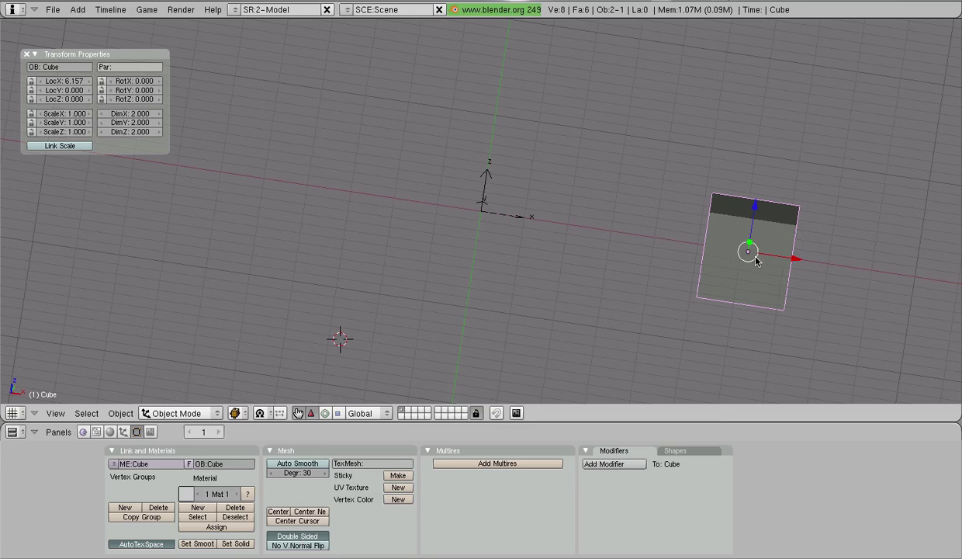
pyautogui.moveTo(869, 283); pyautogui.dragTo(709, 291, button='middle')
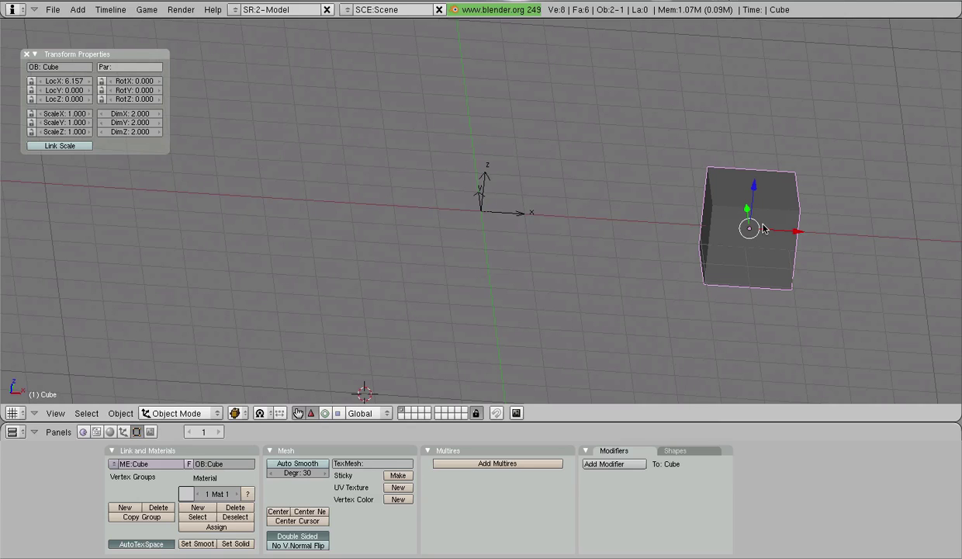
pyautogui.moveTo(802, 235); pyautogui.dragTo(530, 214)
# Set LocX to 0, briefly try another value, reset it to 0, then close Transform Properties
pyautogui.click(73, 82)
pyautogui.write('0')
pyautogui.press('Return')
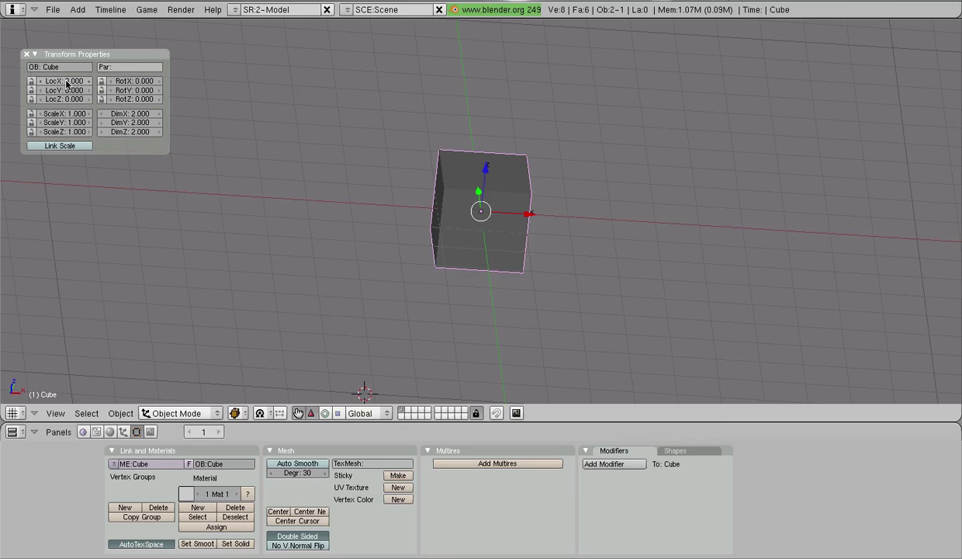
pyautogui.click(66, 81)
pyautogui.write('1+')
pyautogui.press('Return')
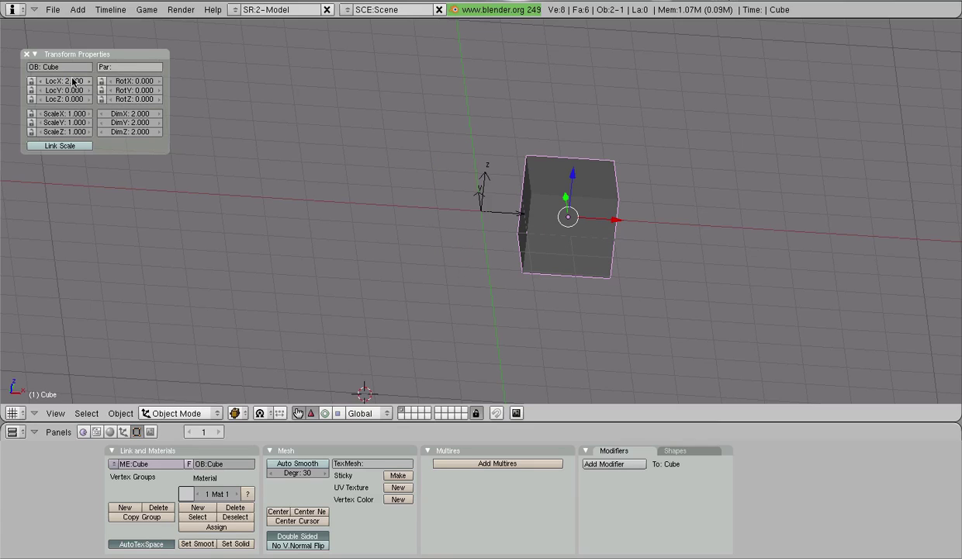
pyautogui.click(55, 84)
pyautogui.write('0')
pyautogui.press('Return')
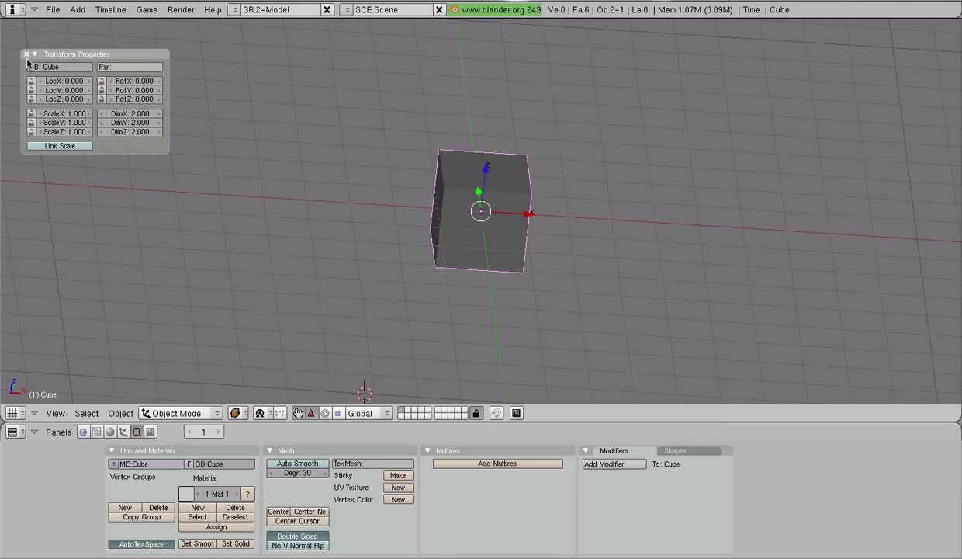
pyautogui.click(26, 55)
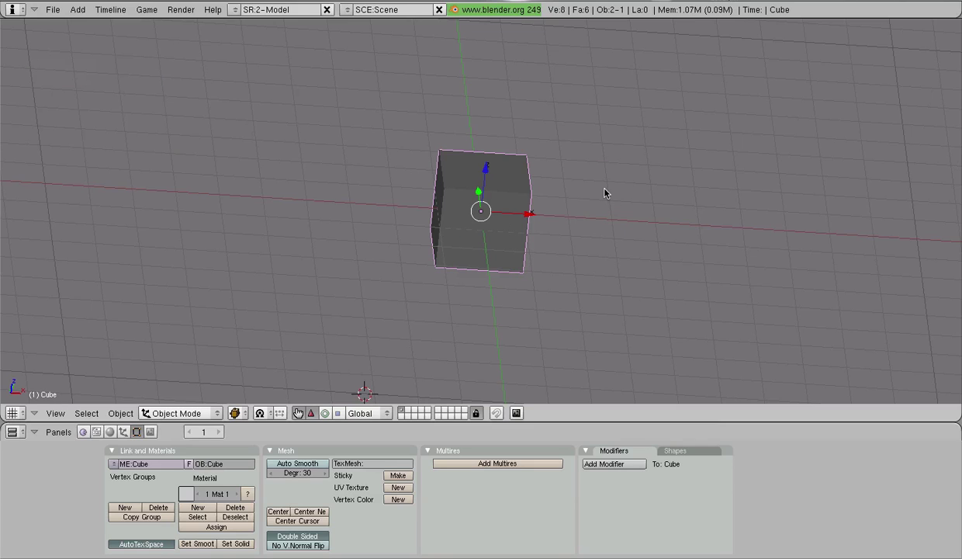
# Switch the cube into Edit Mode and scale its mesh up
pyautogui.moveTo(680, 270); pyautogui.dragTo(519, 296, button='middle')
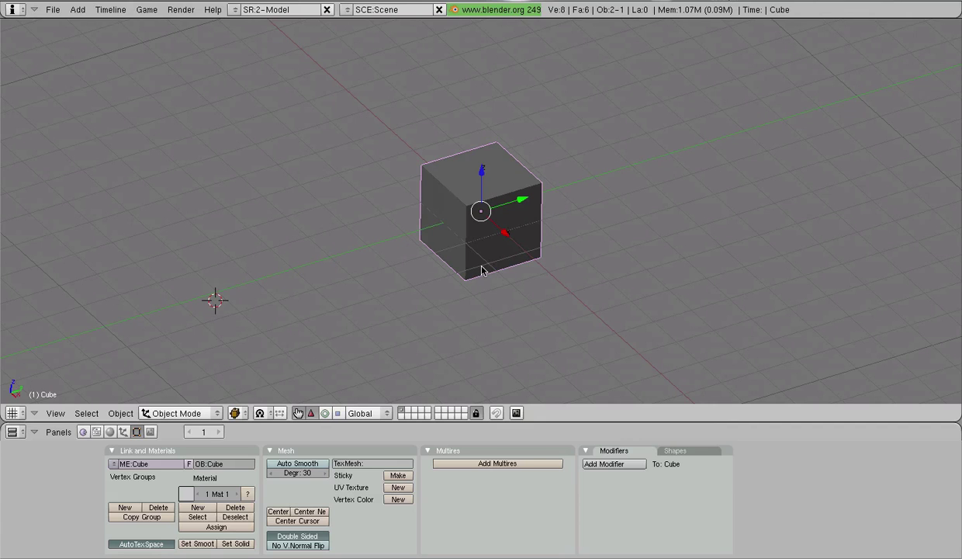
pyautogui.click(206, 413)
pyautogui.click(215, 386)
pyautogui.moveTo(402, 316); pyautogui.dragTo(539, 330, button='middle')
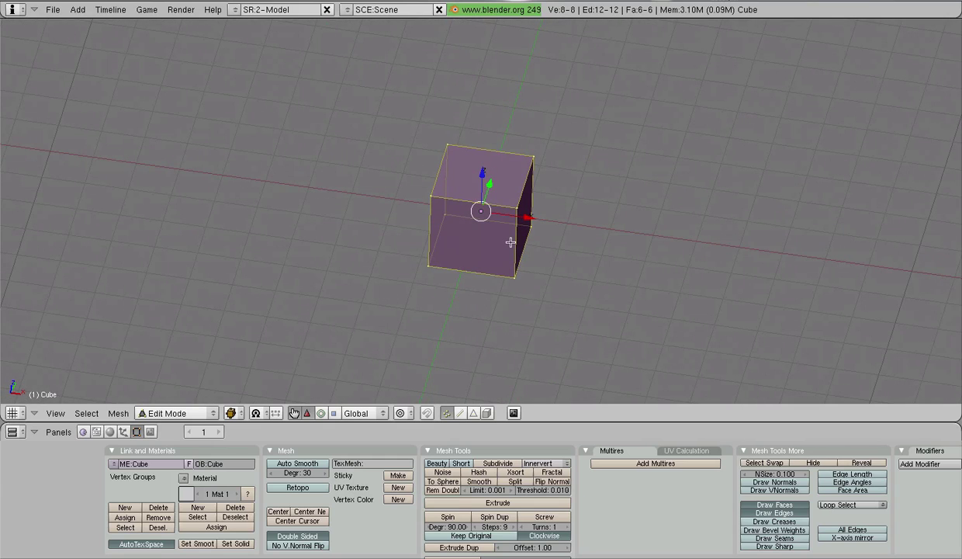
pyautogui.press('s')
pyautogui.click(541, 218)
# Select a top-right vertex, then the top front edge in edge mode, then the top face in face mode
pyautogui.rightClick(532, 207)
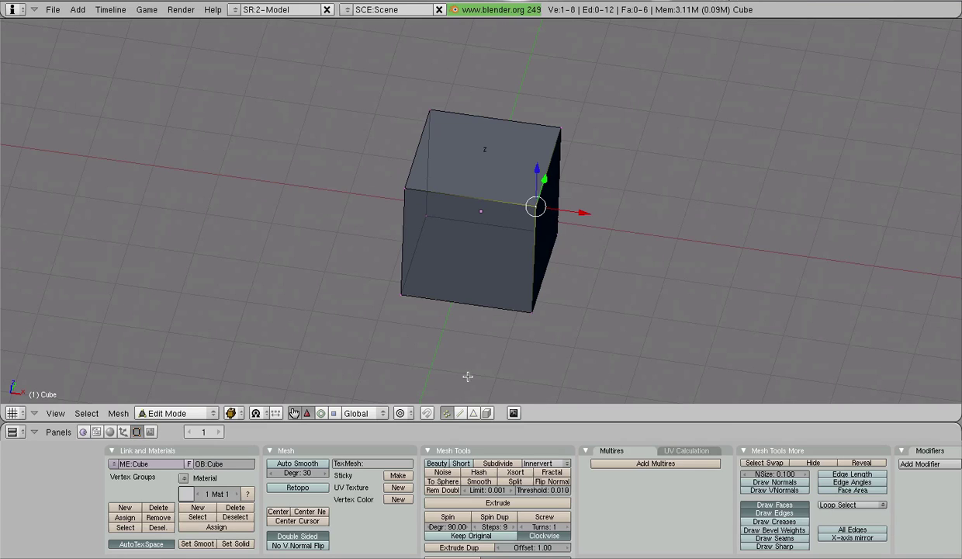
pyautogui.click(461, 414)
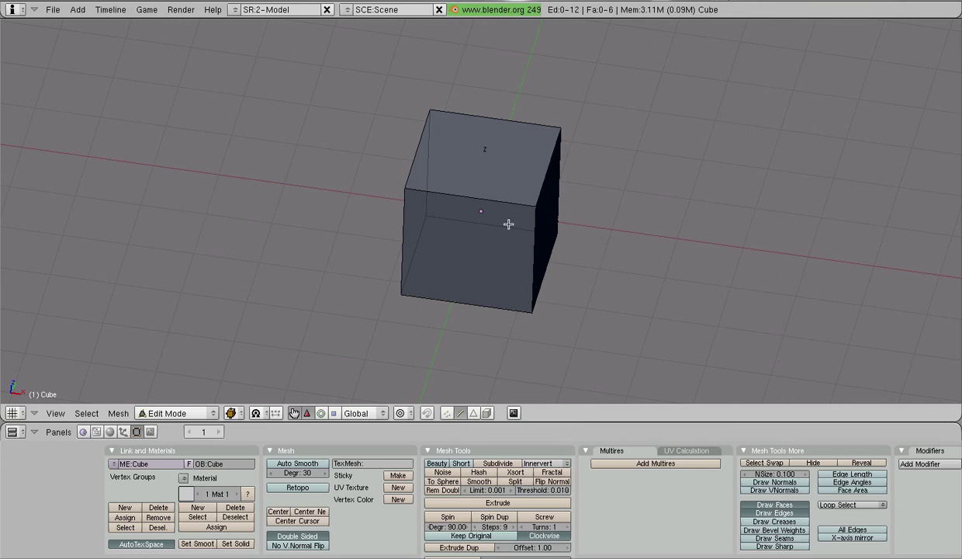
pyautogui.rightClick(489, 200)
pyautogui.click(473, 413)
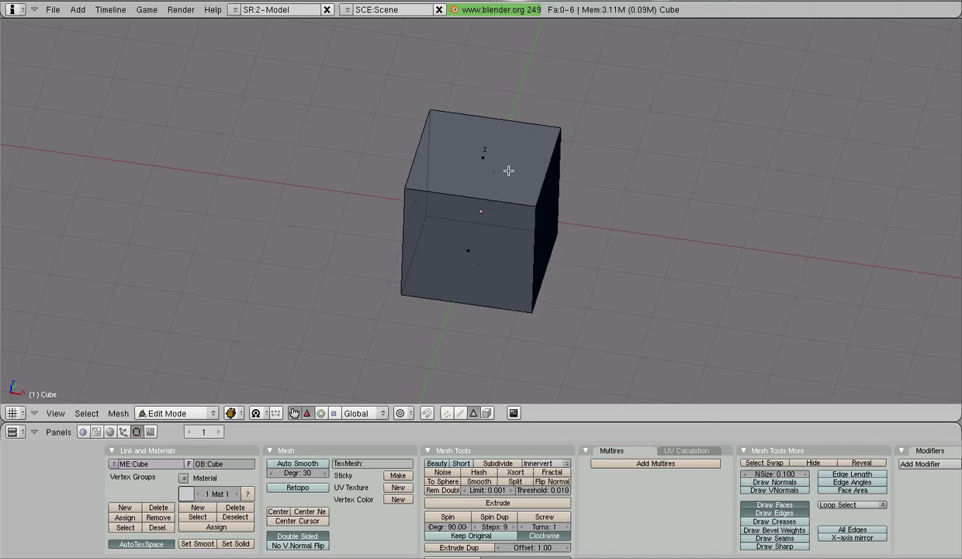
pyautogui.rightClick(484, 154)
pyautogui.moveTo(596, 281); pyautogui.dragTo(544, 311, button='middle')
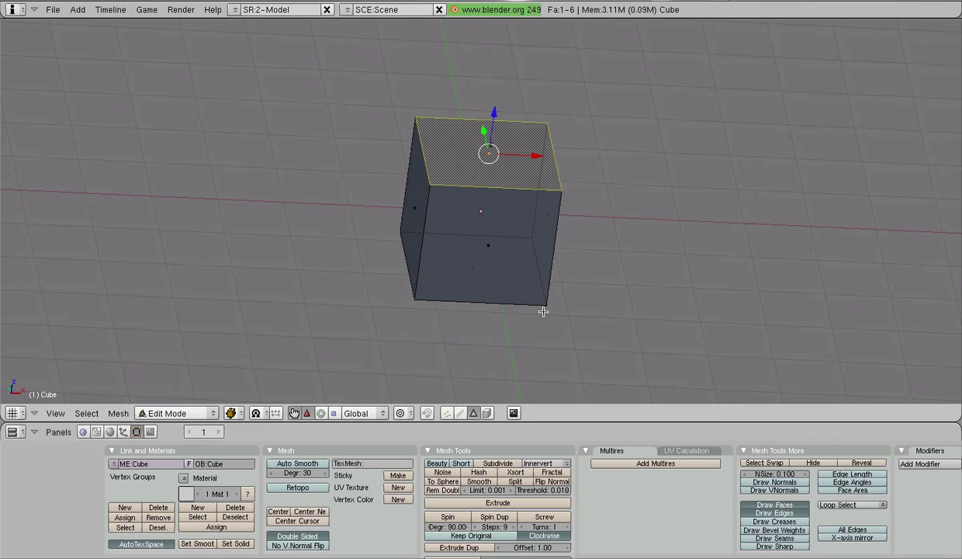
pyautogui.moveTo(543, 311); pyautogui.dragTo(546, 312, button='middle')
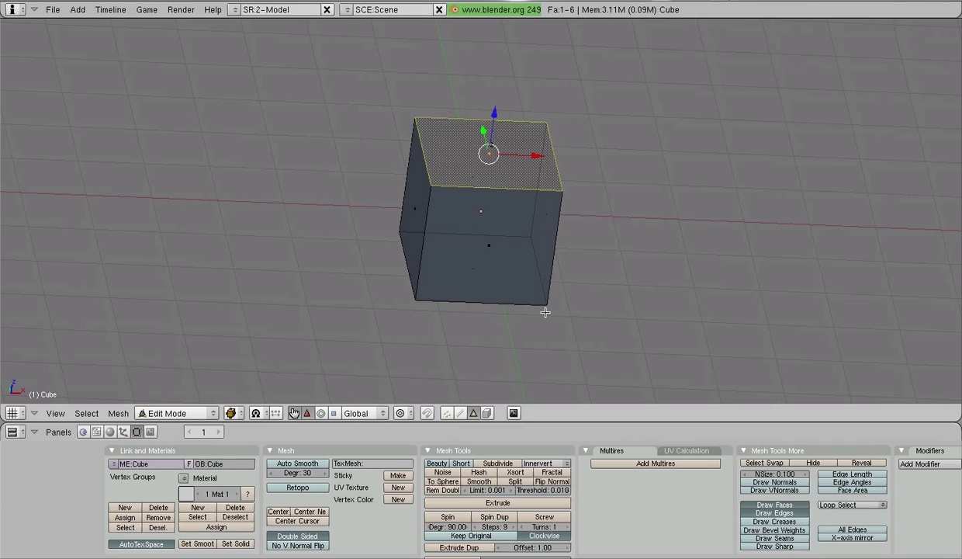
pyautogui.moveTo(692, 325); pyautogui.dragTo(707, 305, button='middle')
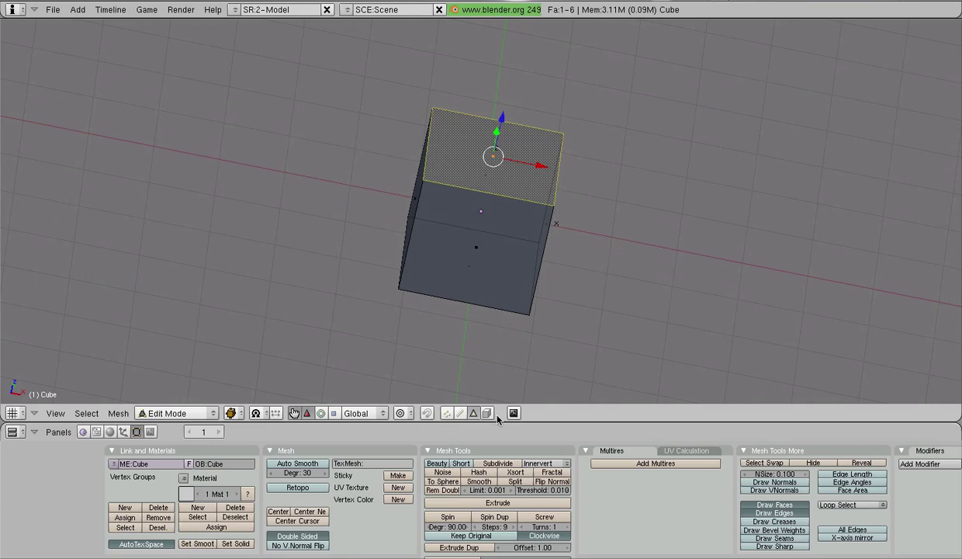
# Add edge and vertex selection alongside faces, undo, and return to face-only selection
pyautogui.keyDown('shift'); pyautogui.click(461, 413); pyautogui.keyUp('shift')
pyautogui.keyDown('shift'); pyautogui.click(447, 413); pyautogui.keyUp('shift')
pyautogui.hotkey('ctrl', 'z')
pyautogui.click(473, 413)
pyautogui.moveTo(569, 185); pyautogui.dragTo(451, 129, button='middle')
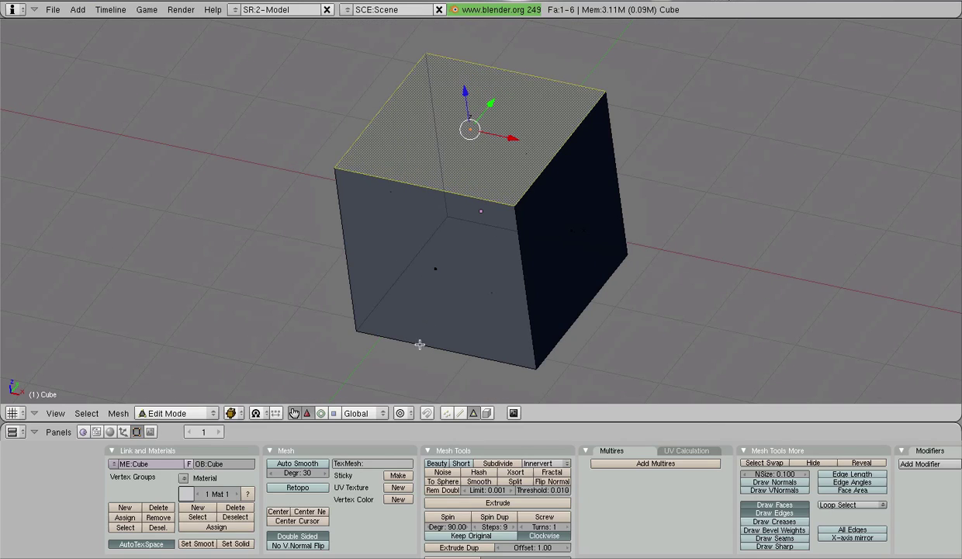
# Re-enable edge and vertex selection, pick the top-left and top-back vertices, then go face-only
pyautogui.keyDown('shift'); pyautogui.click(461, 413); pyautogui.keyUp('shift')
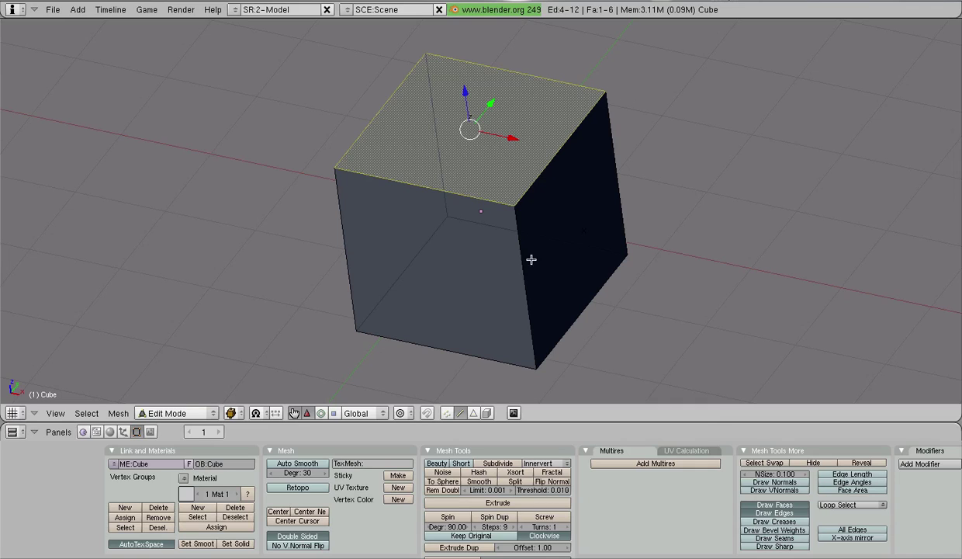
pyautogui.keyDown('shift'); pyautogui.click(447, 413); pyautogui.keyUp('shift')
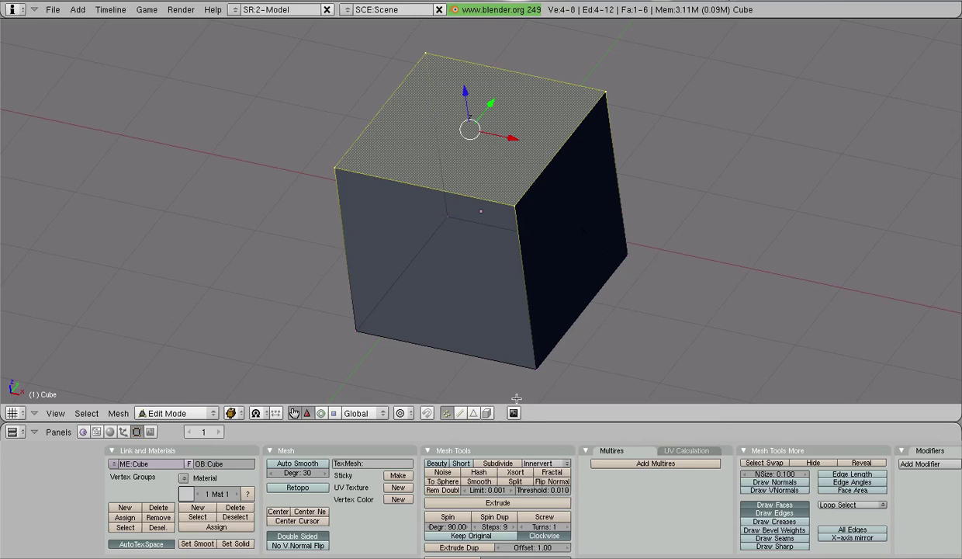
pyautogui.rightClick(334, 168)
pyautogui.keyDown('shift'); pyautogui.rightClick(426, 54); pyautogui.keyUp('shift')
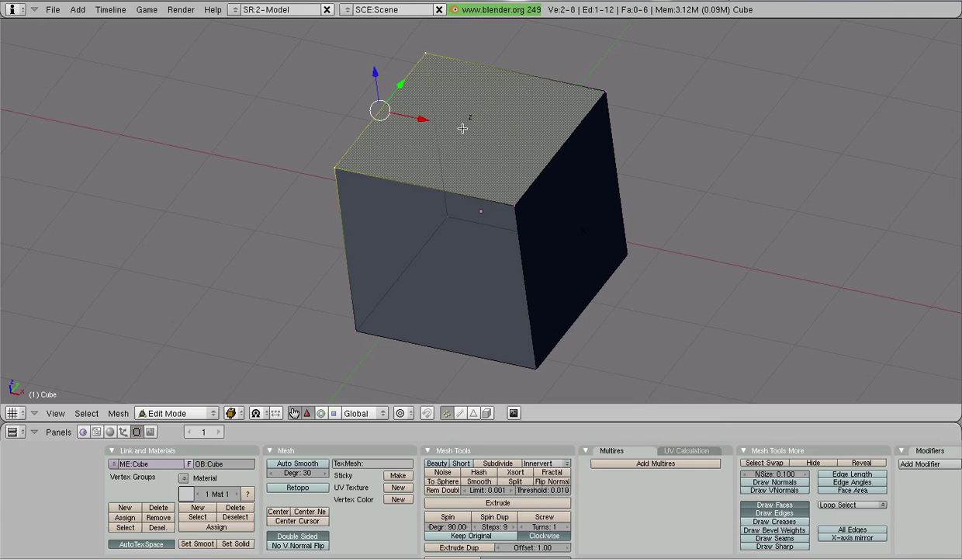
pyautogui.click(473, 413)
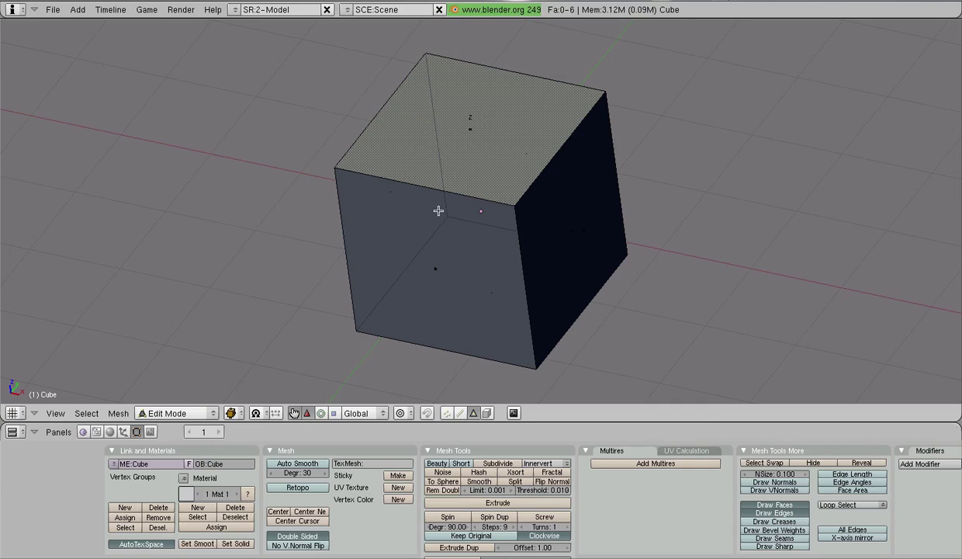
# Enable Occlude background geometry and orbit to confirm the far-side edges and face dots are hidden
pyautogui.scroll(-3, 521, 308)
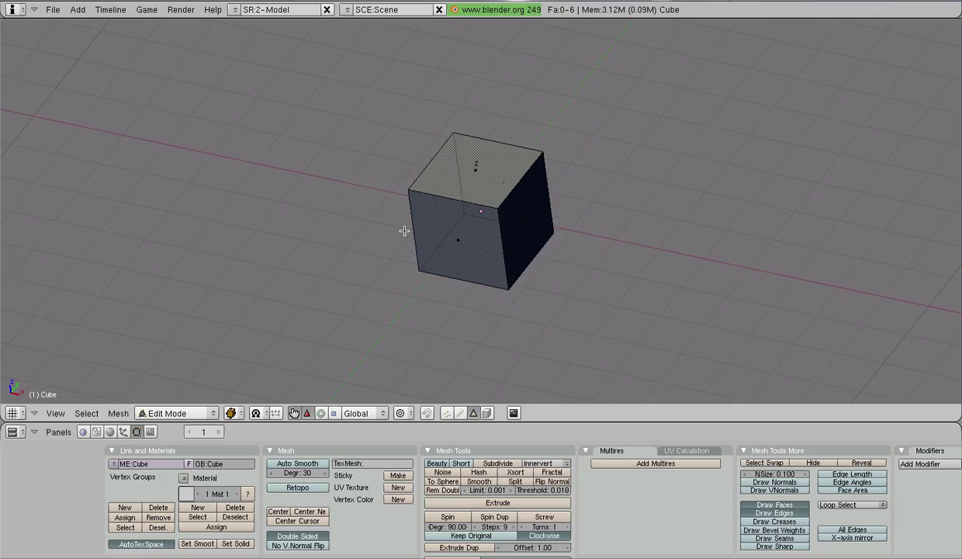
pyautogui.scroll(3, 399, 240)
pyautogui.moveTo(545, 257); pyautogui.dragTo(493, 228, button='middle')
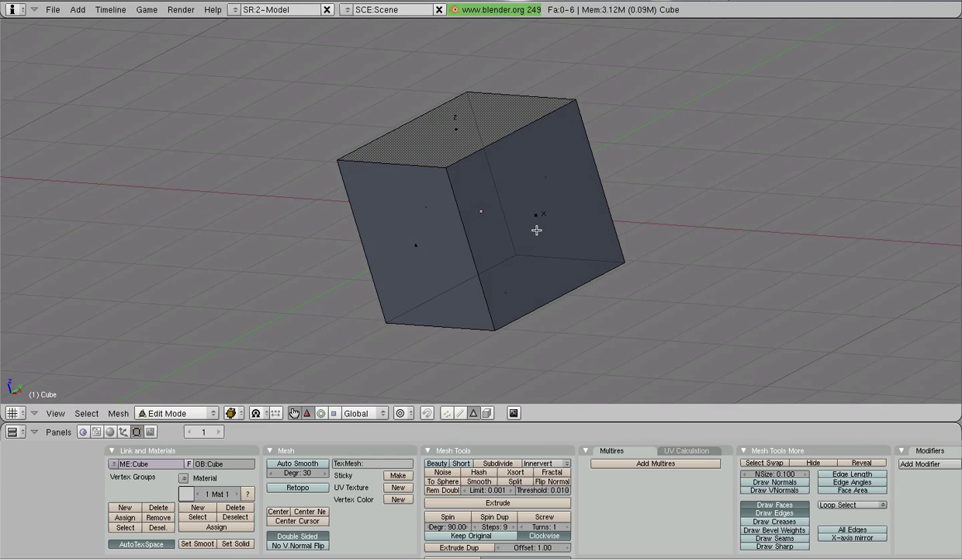
pyautogui.scroll(1, 536, 230)
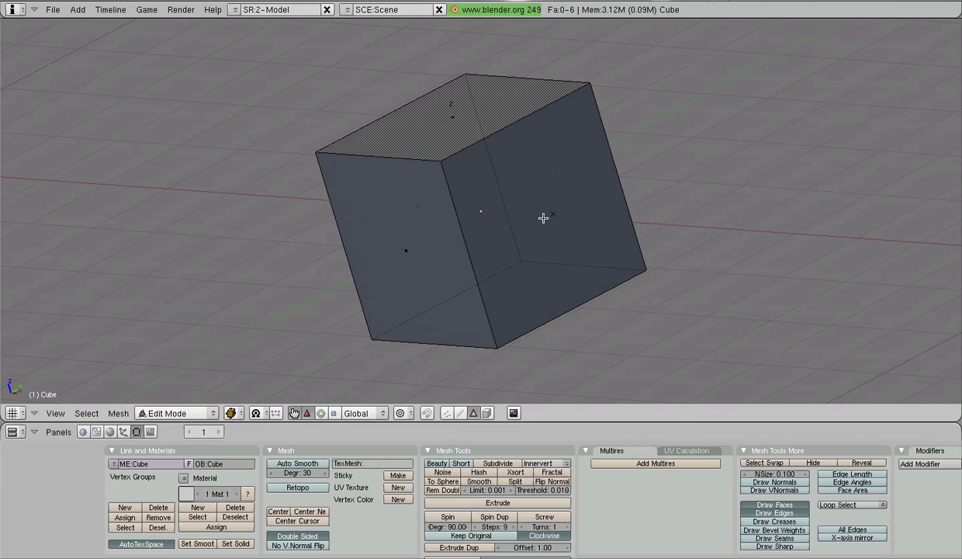
pyautogui.click(487, 413)
pyautogui.moveTo(487, 211); pyautogui.dragTo(522, 224, button='middle')
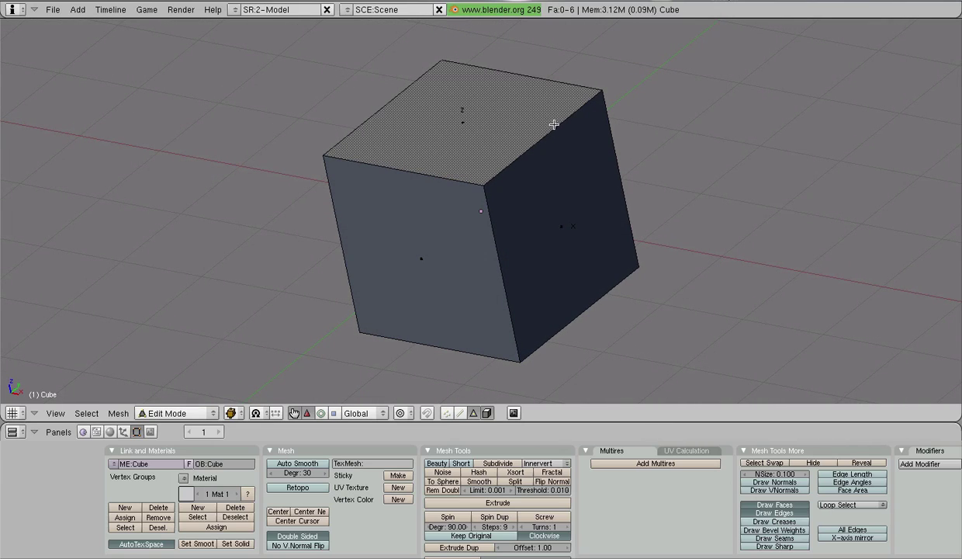
pyautogui.moveTo(477, 222); pyautogui.dragTo(441, 242, button='middle')
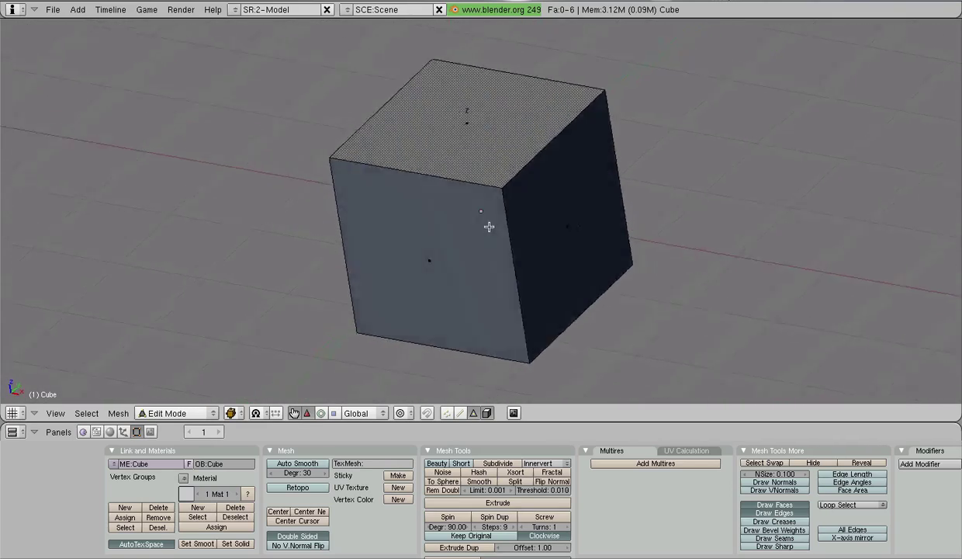
pyautogui.moveTo(501, 226); pyautogui.dragTo(462, 285, button='middle')
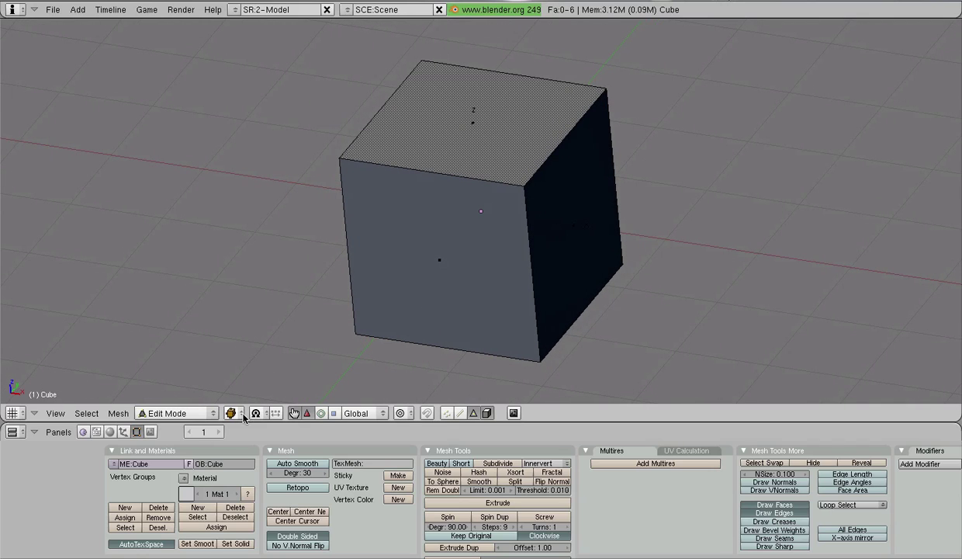
# Set the Draw type to Solid and place the 3D cursor on the cube's left face
pyautogui.click(235, 413)
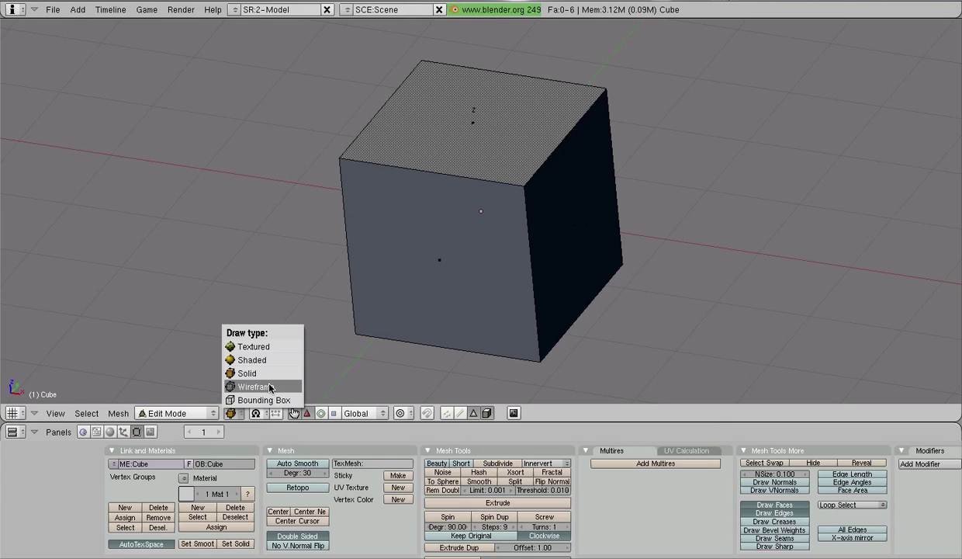
pyautogui.click(269, 376)
pyautogui.click(400, 219)
pyautogui.scroll(-3, 415, 224)
pyautogui.moveTo(505, 275)
pyautogui.mouseDown(button='middle')
pyautogui.moveTo(559, 316)
pyautogui.moveTo(434, 297)
pyautogui.moveTo(420, 275)
pyautogui.moveTo(404, 280)
pyautogui.moveTo(402, 172)
pyautogui.moveTo(374, 83)
pyautogui.moveTo(454, 97)
pyautogui.moveTo(509, 275)
pyautogui.mouseUp(button='middle')
pyautogui.scroll(-4, 512, 302)
pyautogui.scroll(-2, 528, 307)
pyautogui.scroll(8, 530, 305)
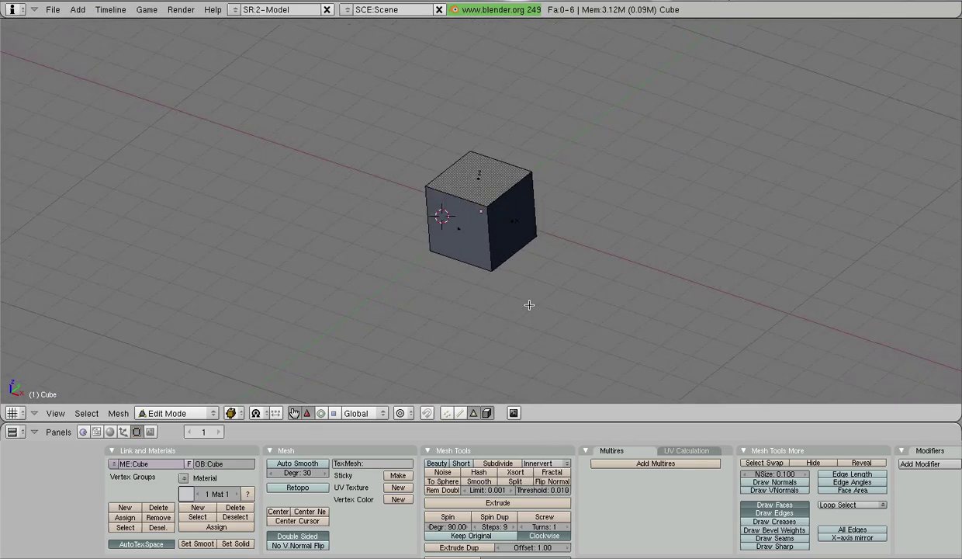
pyautogui.moveTo(526, 319); pyautogui.dragTo(501, 309, button='middle')
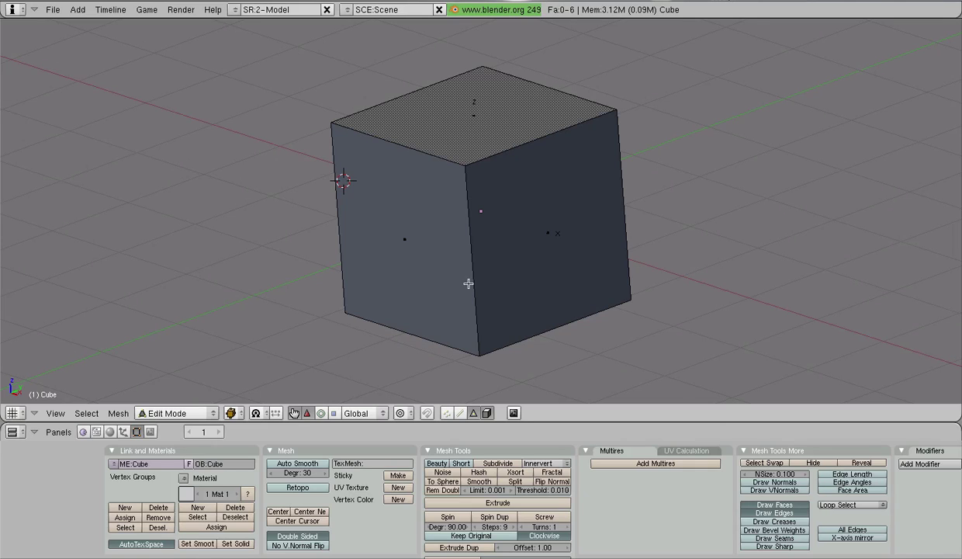
# Switch the viewport Draw type to Textured and view the white cube from above
pyautogui.click(230, 413)
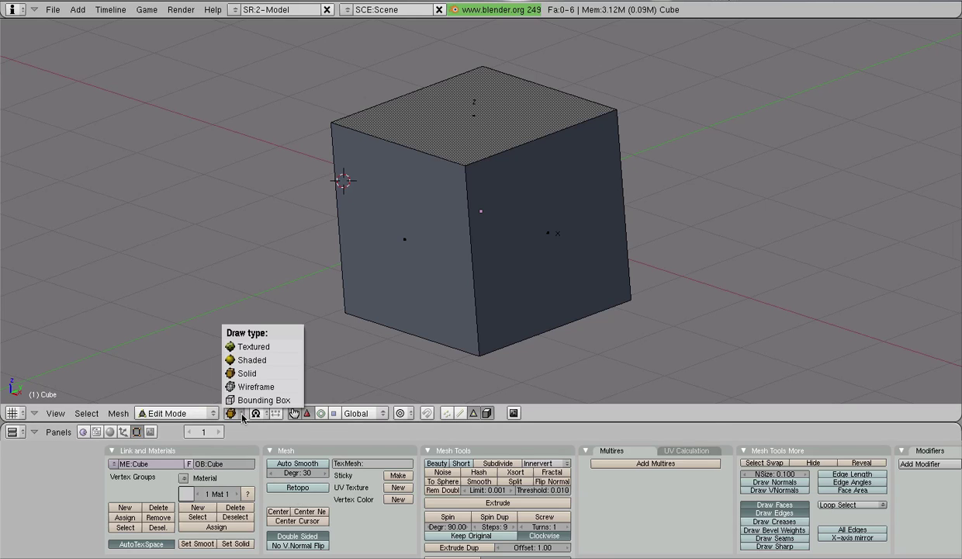
pyautogui.click(273, 347)
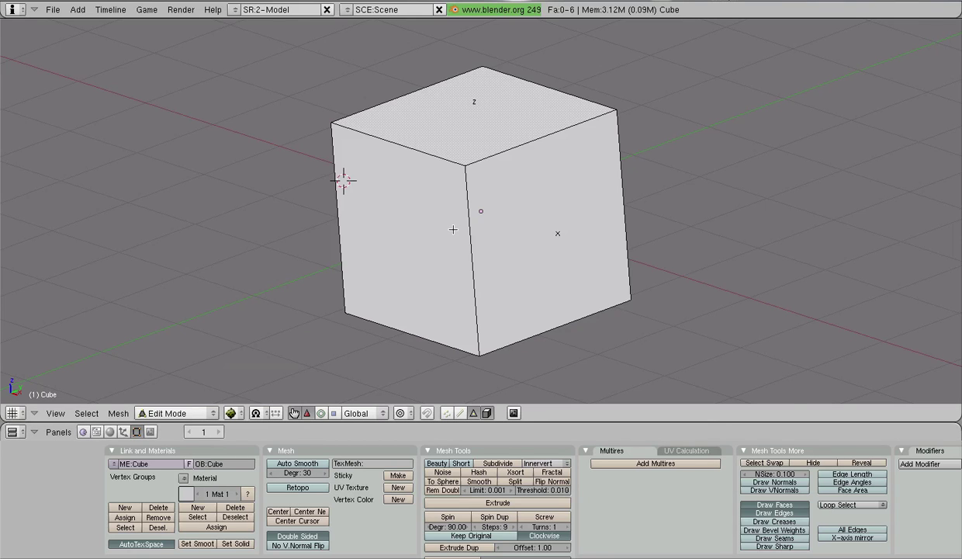
pyautogui.scroll(-5, 698, 260)
pyautogui.moveTo(821, 274); pyautogui.dragTo(591, 268, button='middle')
pyautogui.scroll(3, 631, 296)
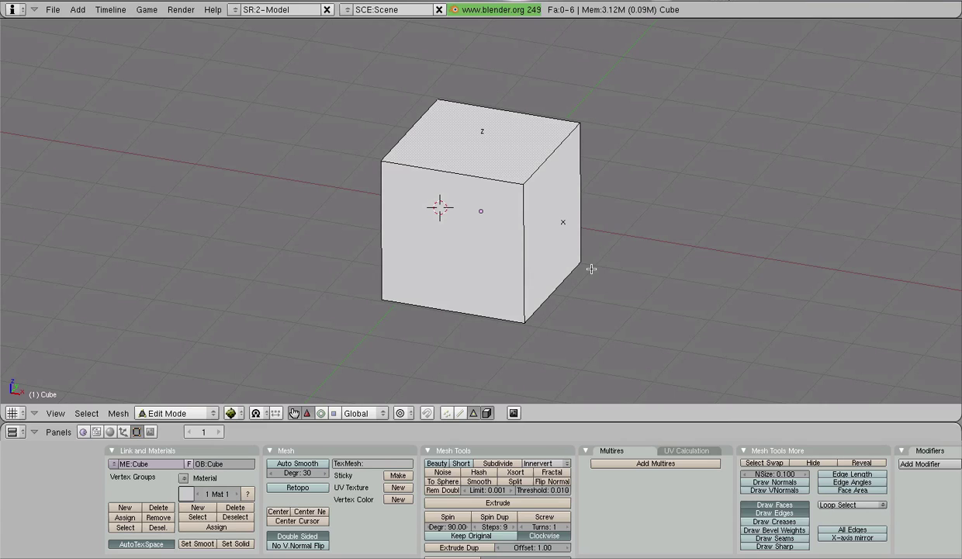
pyautogui.moveTo(592, 268); pyautogui.dragTo(594, 270, button='middle')
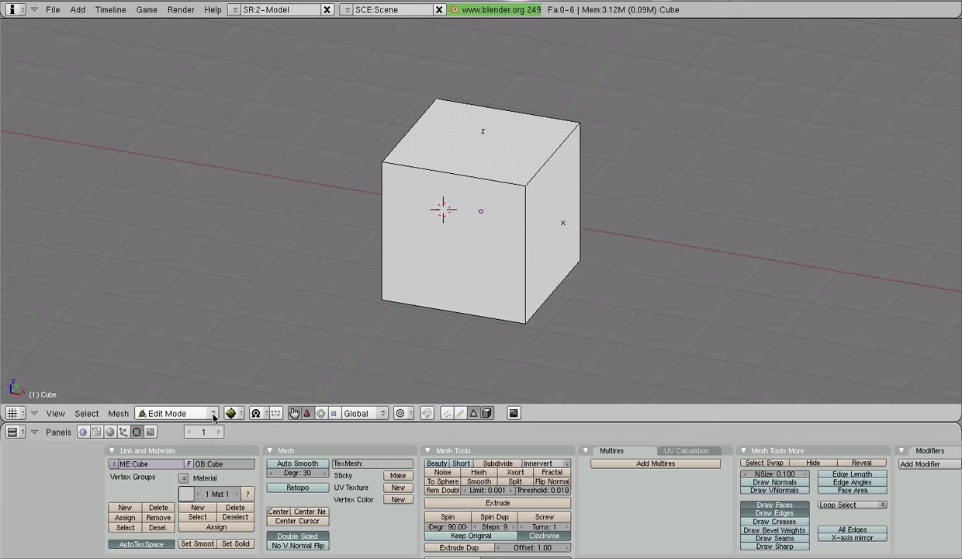
# Switch the Draw type to Wireframe to see through the cube
pyautogui.click(237, 412)
pyautogui.click(256, 386)
pyautogui.moveTo(389, 311)
pyautogui.mouseDown(button='middle')
pyautogui.moveTo(343, 323)
pyautogui.moveTo(190, 307)
pyautogui.moveTo(509, 336)
pyautogui.mouseUp(button='middle')
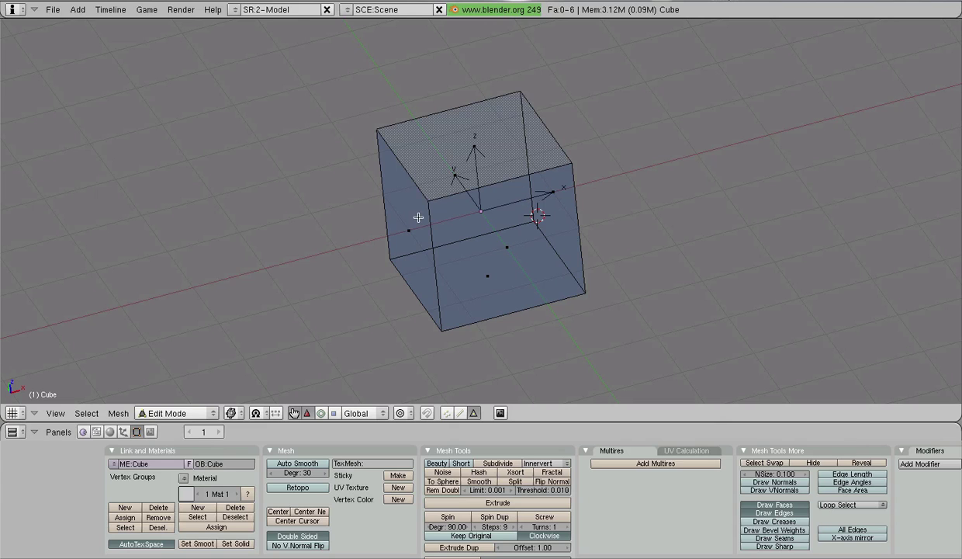
pyautogui.moveTo(429, 241)
pyautogui.mouseDown(button='middle')
pyautogui.moveTo(446, 248)
pyautogui.moveTo(510, 240)
pyautogui.moveTo(435, 248)
pyautogui.mouseUp(button='middle')
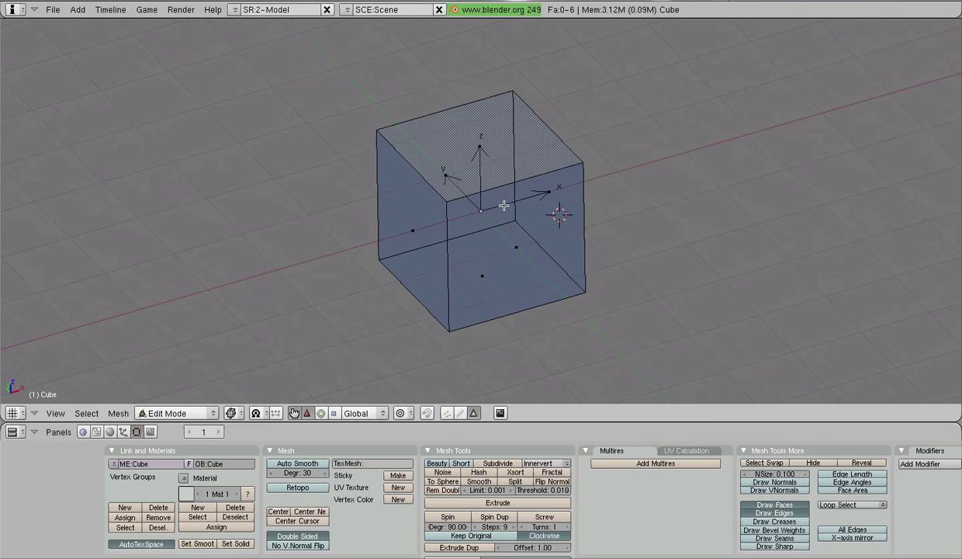
# Select the cube's faces one after another, ending on the back face
pyautogui.rightClick(510, 193)
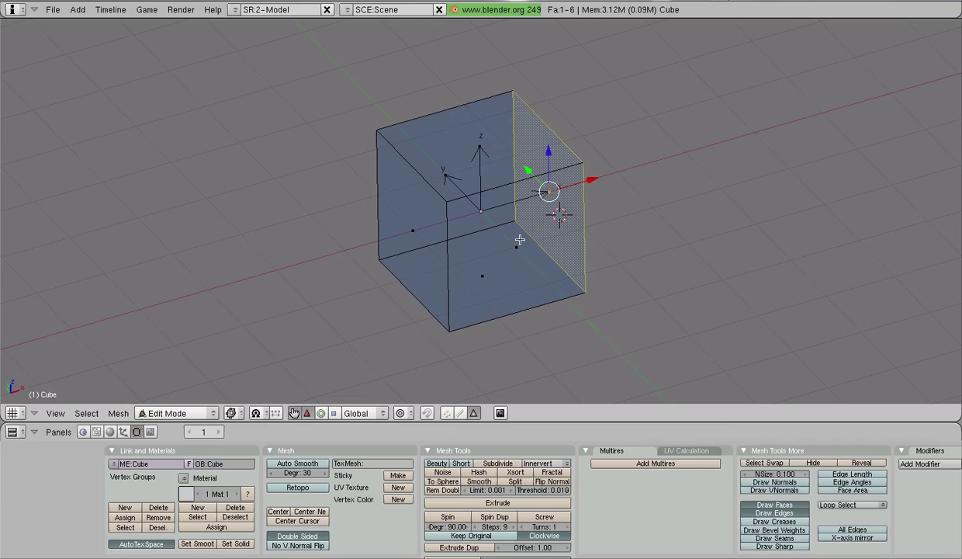
pyautogui.rightClick(464, 160)
pyautogui.rightClick(494, 202)
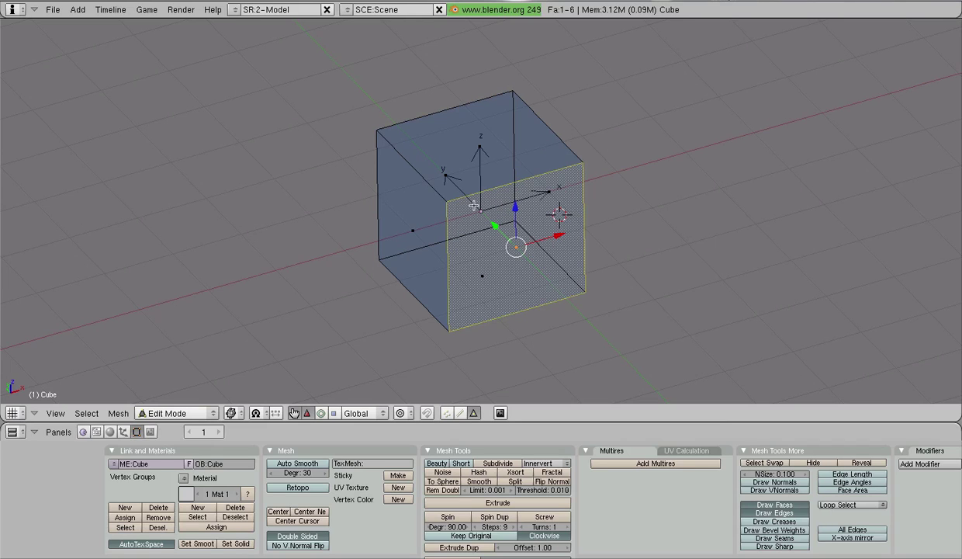
pyautogui.rightClick(466, 172)
pyautogui.rightClick(448, 180)
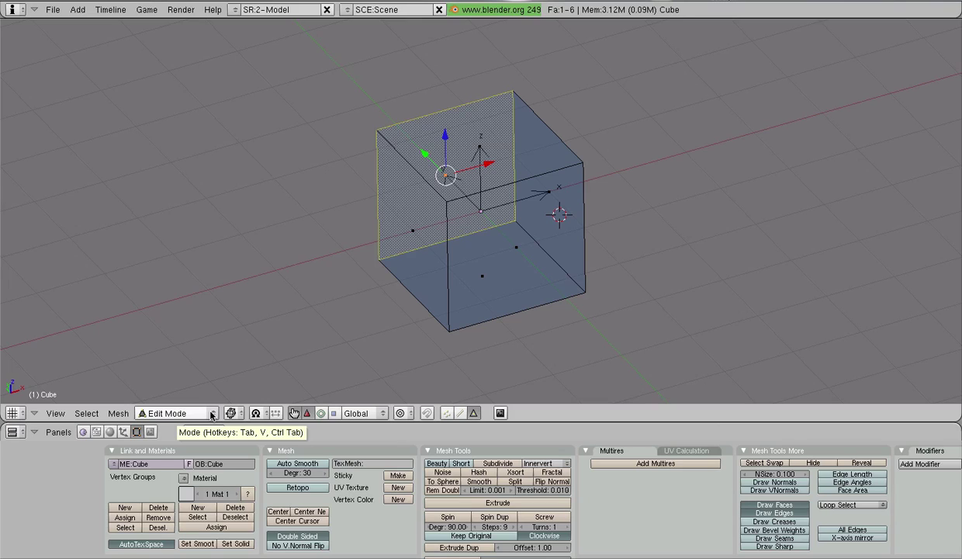
# Switch to Object Mode, select the Empty at the origin, then reselect the Cube
pyautogui.click(211, 416)
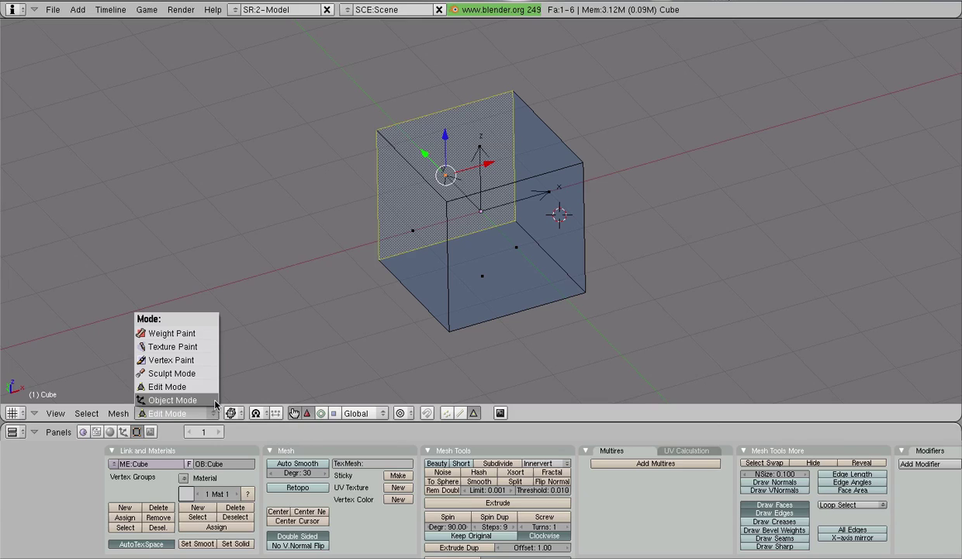
pyautogui.click(215, 400)
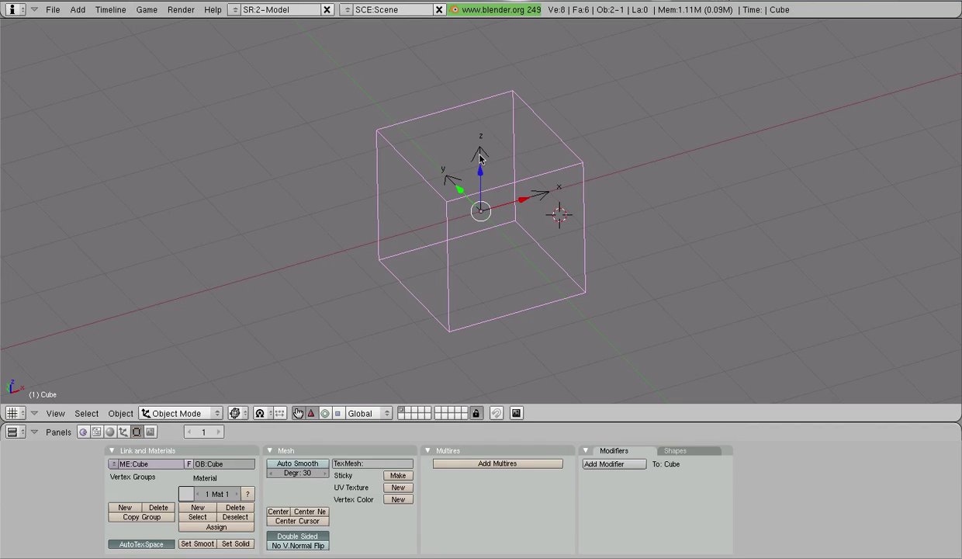
pyautogui.rightClick(518, 161)
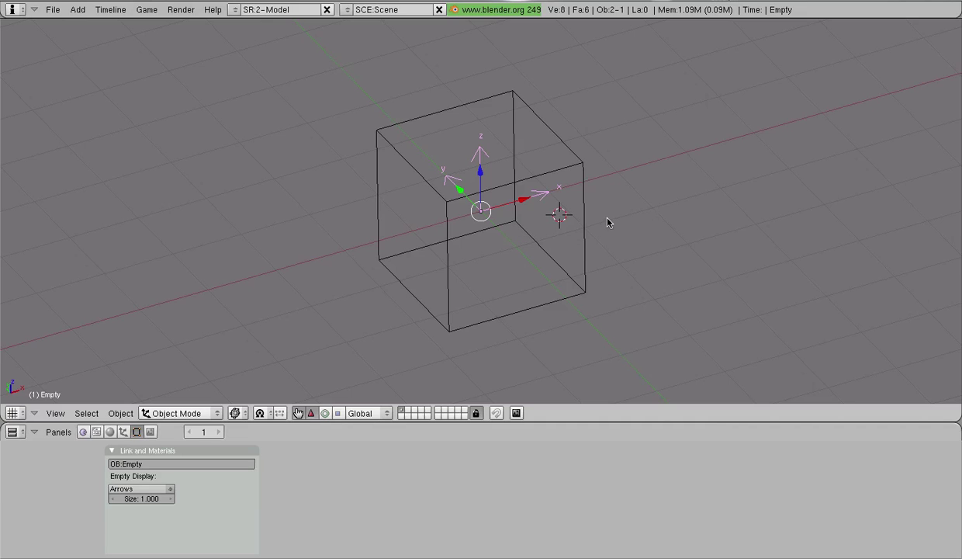
pyautogui.rightClick(575, 164)
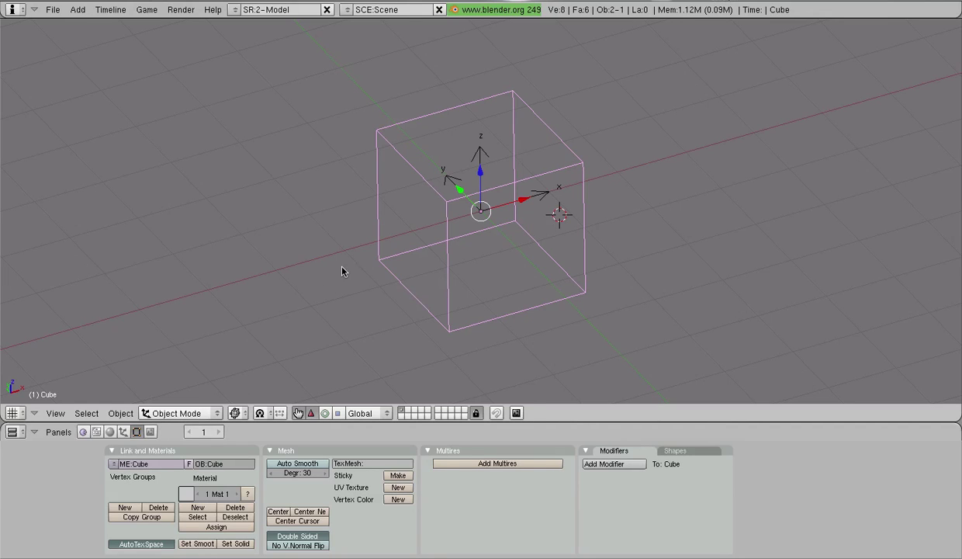
# Put the Cube back into Edit Mode with Tab and inspect it from above and around
pyautogui.press('Tab')
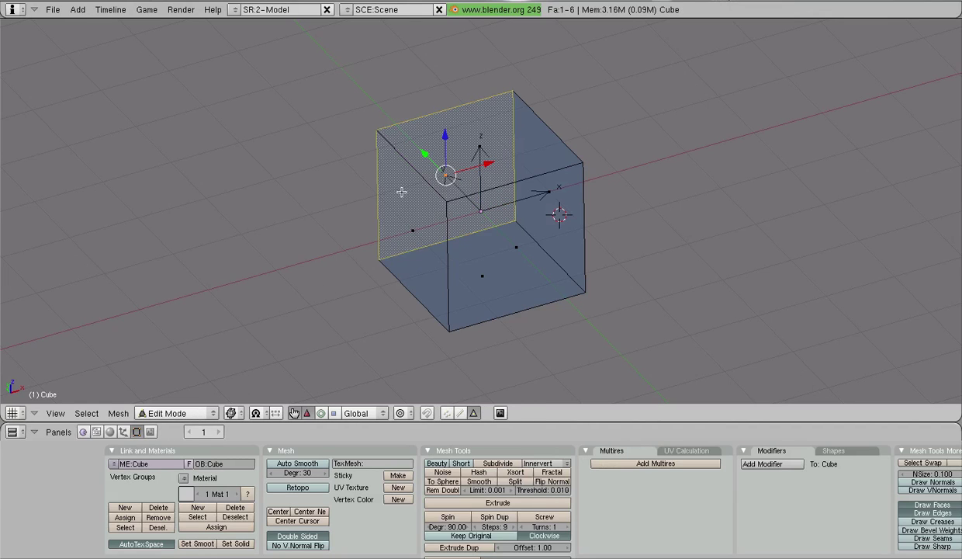
pyautogui.moveTo(621, 264); pyautogui.dragTo(234, 275, button='middle')
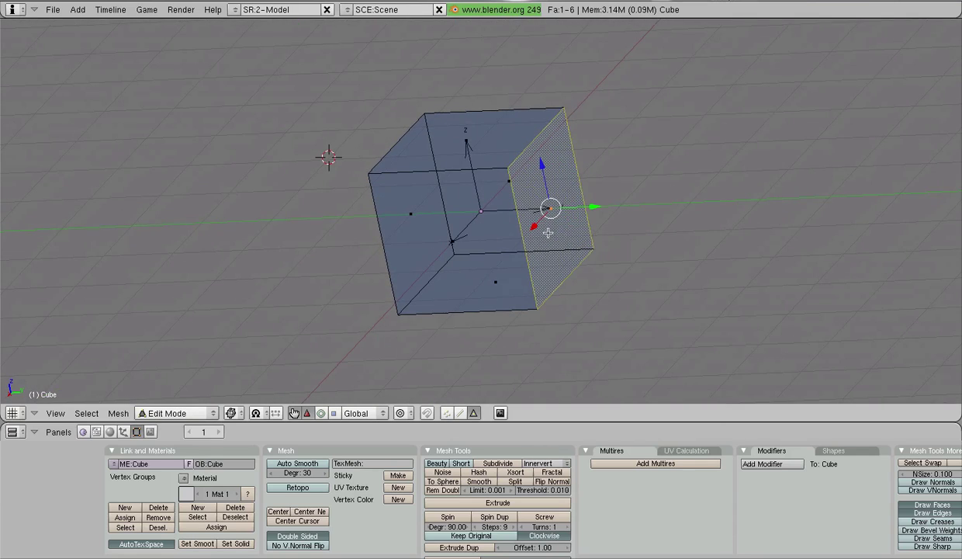
pyautogui.moveTo(490, 284); pyautogui.dragTo(444, 301, button='middle')
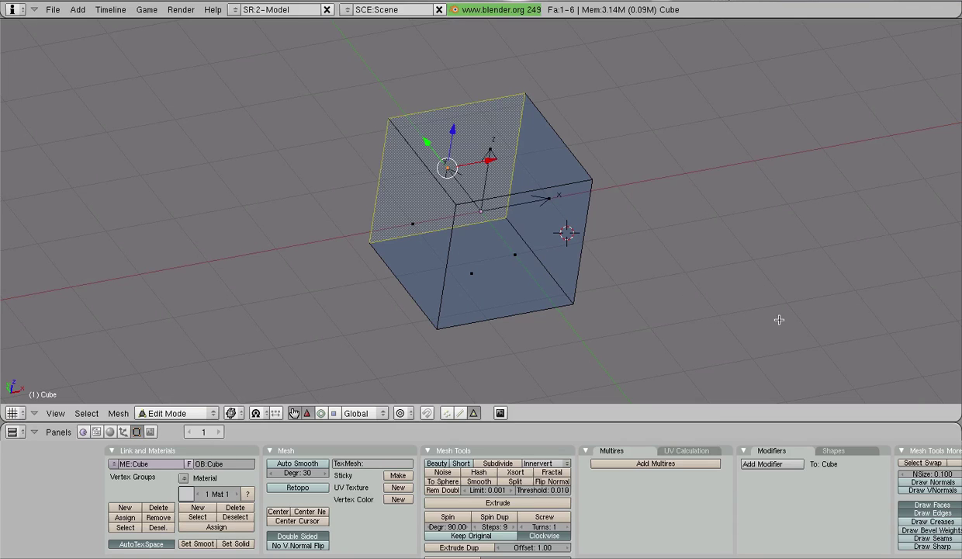
pyautogui.moveTo(780, 320)
pyautogui.mouseDown(button='middle')
pyautogui.moveTo(689, 289)
pyautogui.moveTo(486, 378)
pyautogui.mouseUp(button='middle')
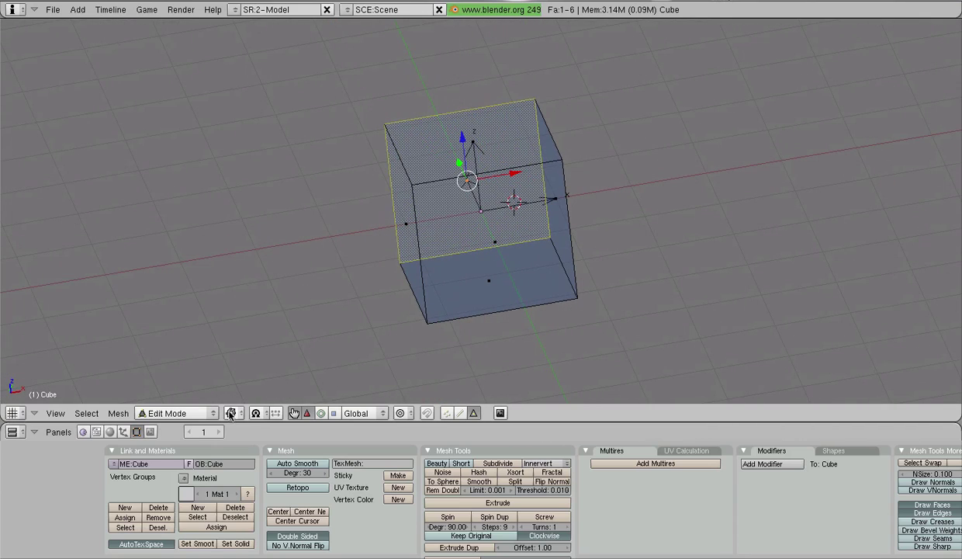
# Show the cube as a solid white shape and put it into Vertex Paint mode
pyautogui.click(231, 412)
pyautogui.click(248, 346)
pyautogui.moveTo(367, 299); pyautogui.dragTo(501, 307, button='middle')
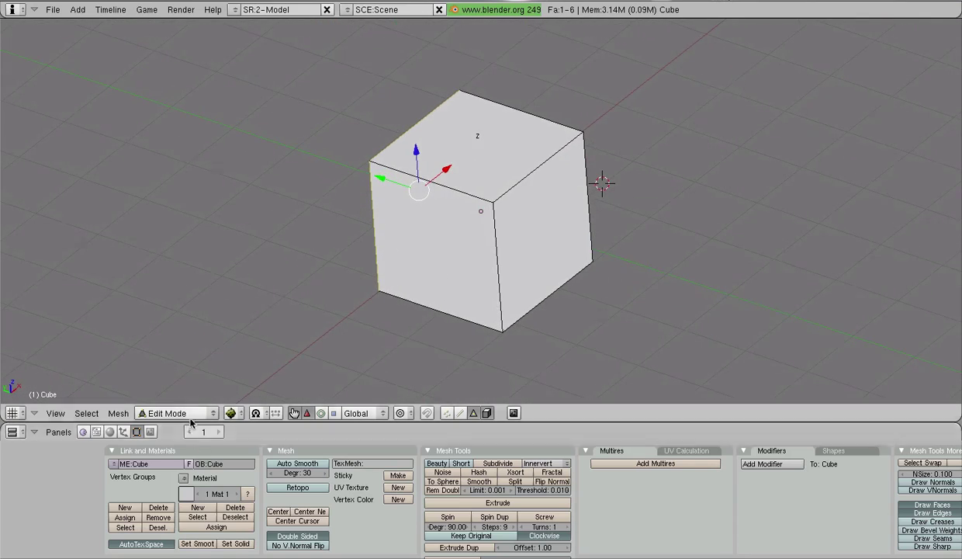
pyautogui.click(186, 411)
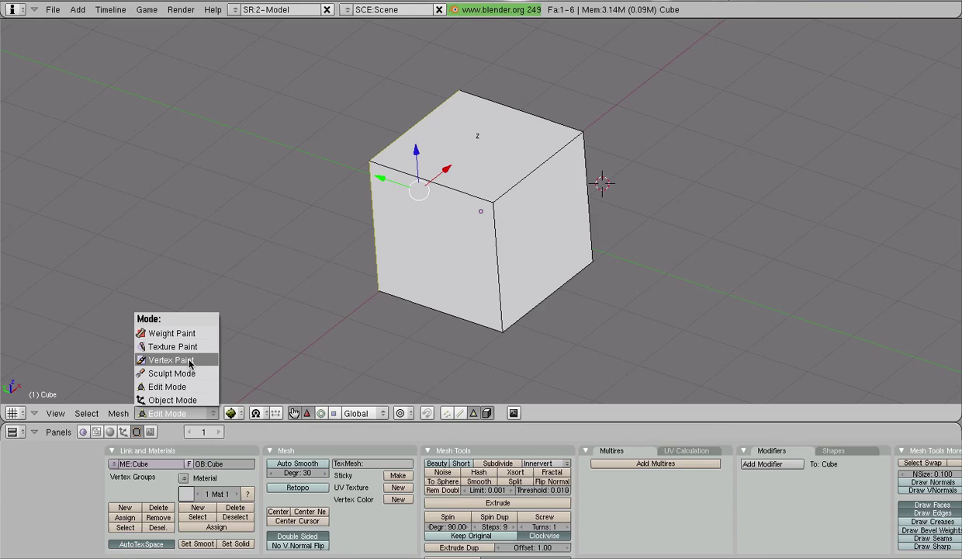
pyautogui.click(191, 360)
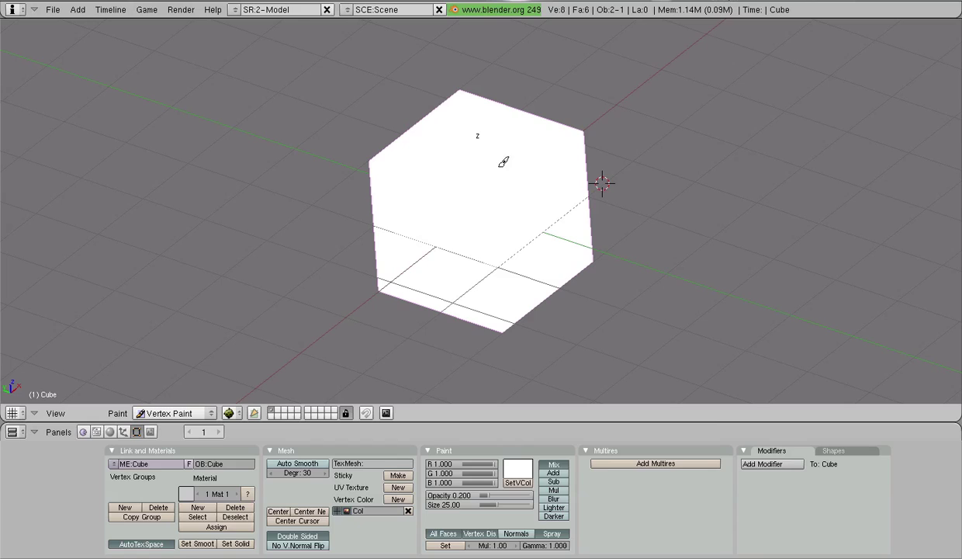
# Pick purple (R 0.330, G 0.290, B 0.550) as paint colour and fill the cube with SetVCol
pyautogui.click(516, 471)
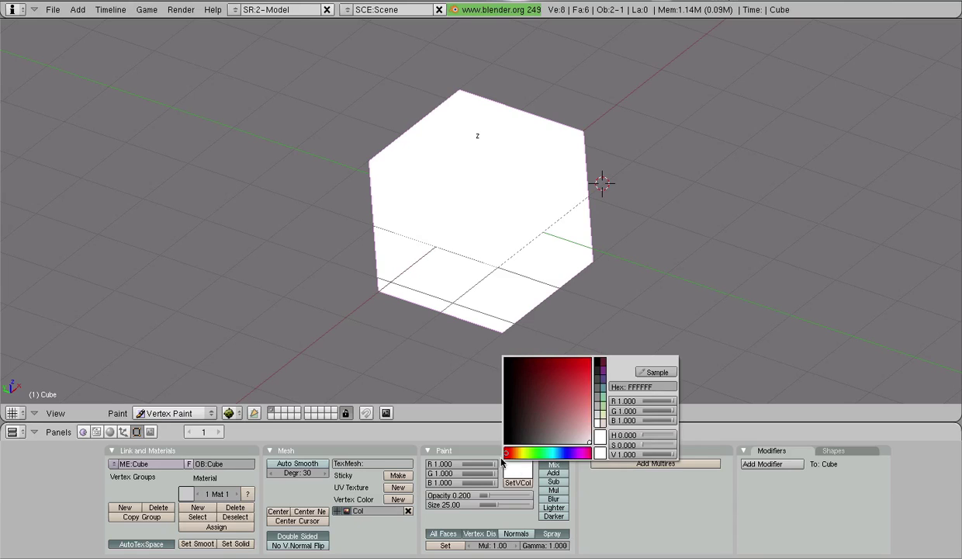
pyautogui.click(516, 468)
pyautogui.click(603, 379)
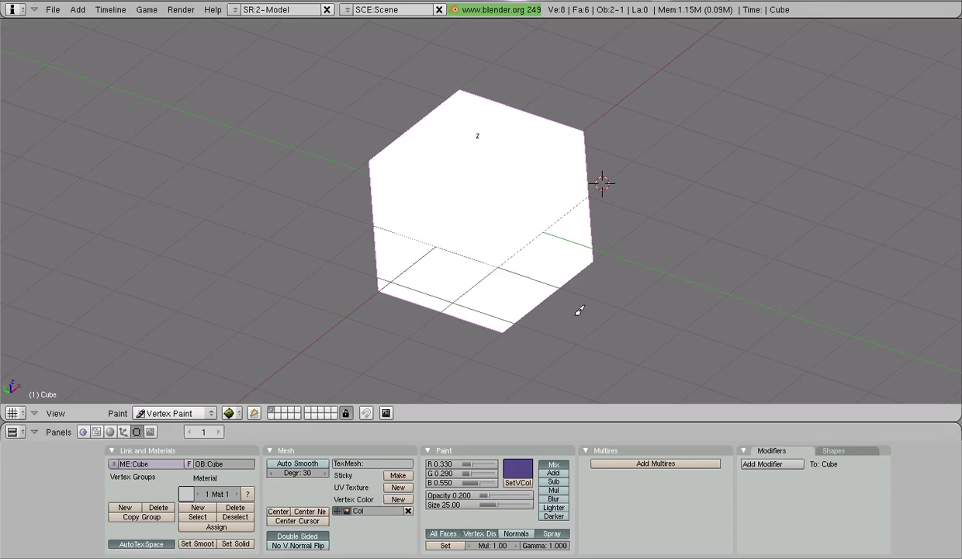
pyautogui.click(517, 483)
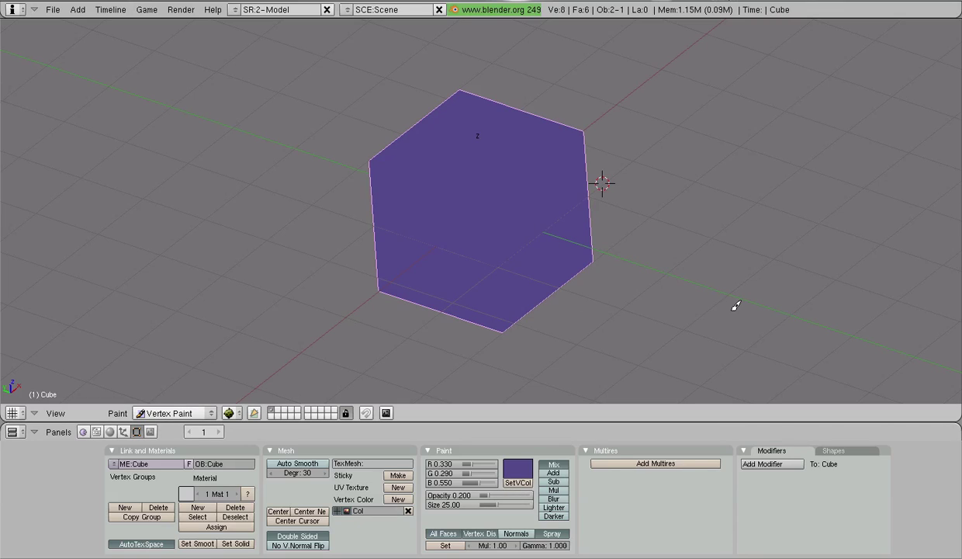
pyautogui.moveTo(747, 323); pyautogui.dragTo(732, 345, button='middle')
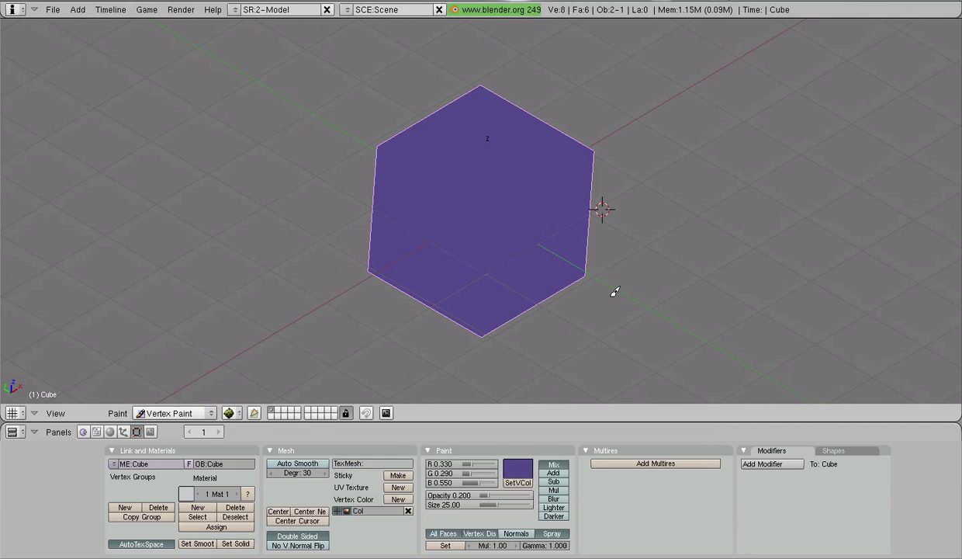
# Undo the purple fill, enable face masking, and select the top and two side faces
pyautogui.hotkey('ctrl', 'z')
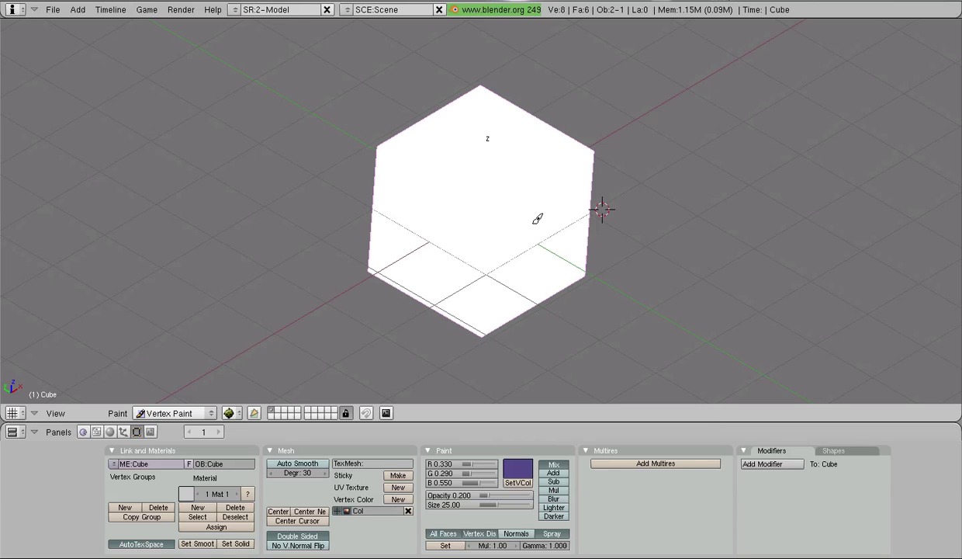
pyautogui.press('f')
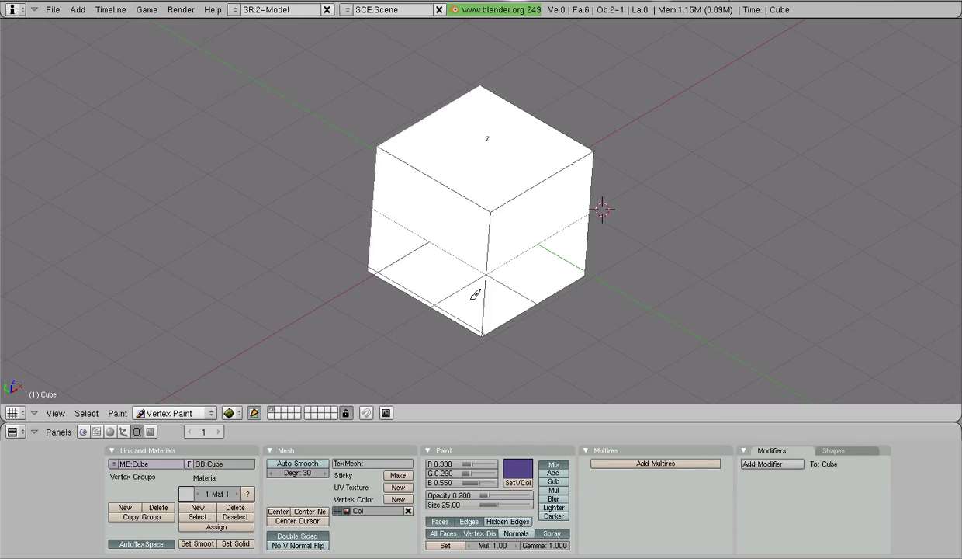
pyautogui.rightClick(494, 161)
pyautogui.moveTo(600, 301); pyautogui.dragTo(536, 226, button='middle')
pyautogui.keyDown('shift'); pyautogui.rightClick(535, 226); pyautogui.keyUp('shift')
pyautogui.keyDown('shift'); pyautogui.rightClick(411, 234); pyautogui.keyUp('shift')
pyautogui.moveTo(590, 341); pyautogui.dragTo(670, 375, button='middle')
# Clear the face selection and paint purple strokes on the top, right and front faces
pyautogui.press('a')
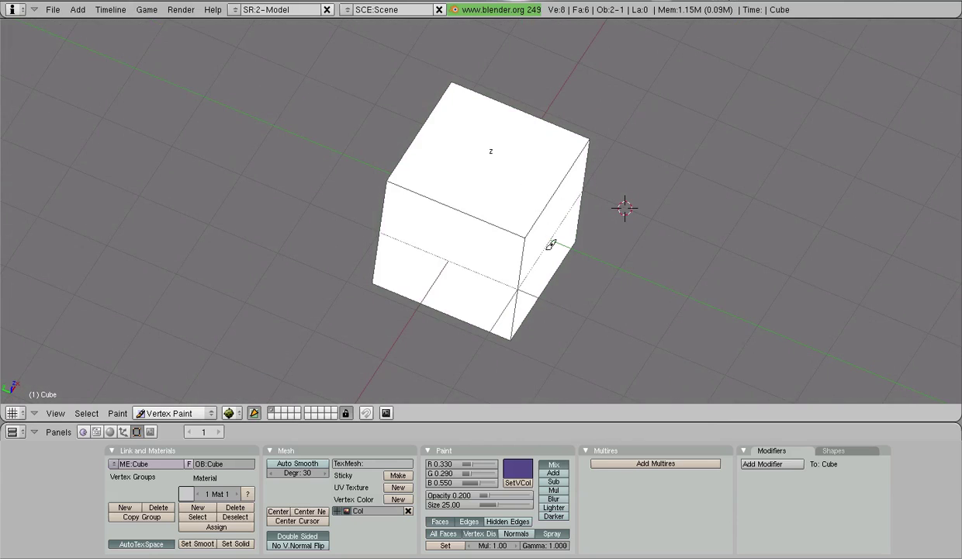
pyautogui.press('g')
pyautogui.rightClick(505, 273)
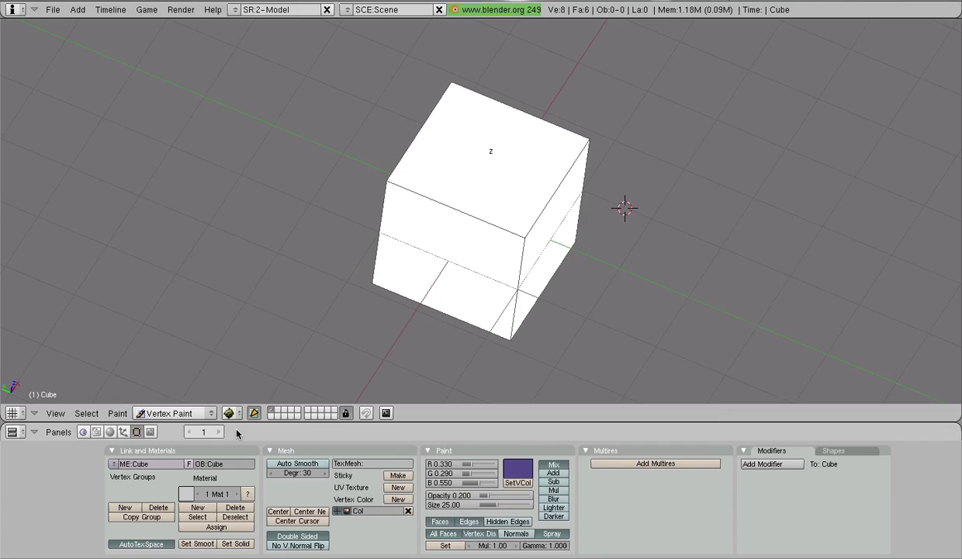
pyautogui.click(488, 172)
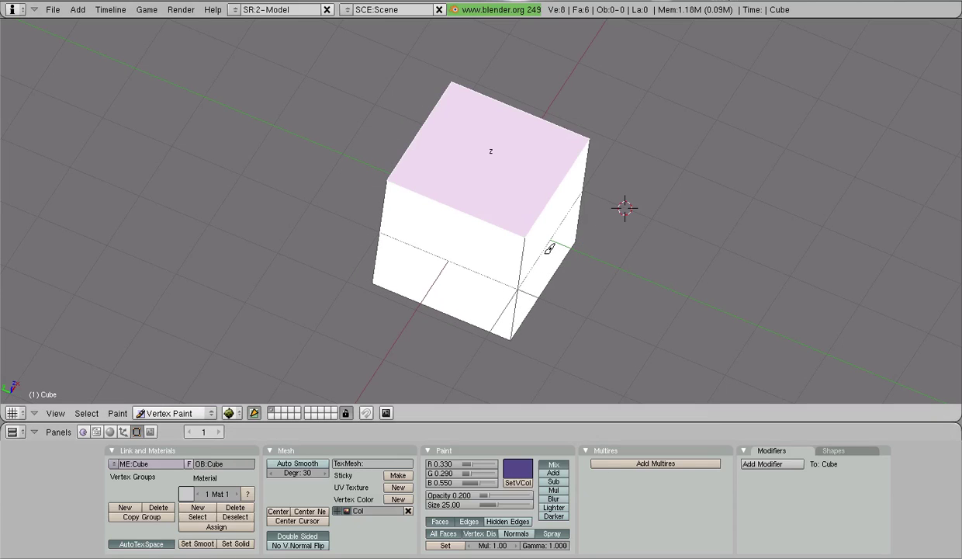
pyautogui.click(543, 244)
pyautogui.click(464, 268)
pyautogui.moveTo(661, 290)
pyautogui.mouseDown(button='middle')
pyautogui.moveTo(440, 272)
pyautogui.moveTo(215, 61)
pyautogui.moveTo(348, 114)
pyautogui.moveTo(585, 294)
pyautogui.moveTo(714, 305)
pyautogui.moveTo(497, 259)
pyautogui.mouseUp(button='middle')
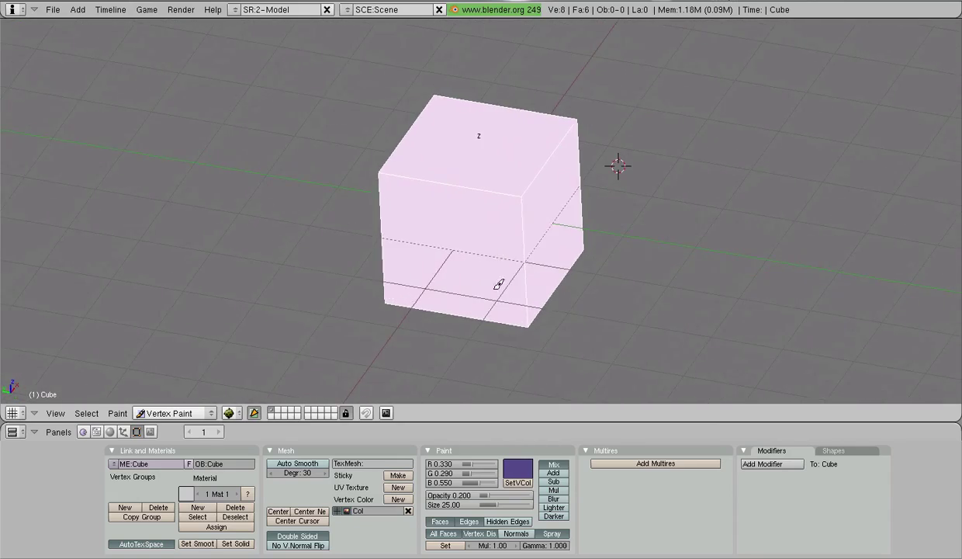
# Apply SetVCol to the selected faces and orbit to compare the purple and white faces
pyautogui.click(512, 483)
pyautogui.moveTo(623, 229); pyautogui.dragTo(514, 292, button='middle')
pyautogui.moveTo(634, 281); pyautogui.dragTo(502, 177, button='middle')
pyautogui.moveTo(618, 314); pyautogui.dragTo(619, 137, button='middle')
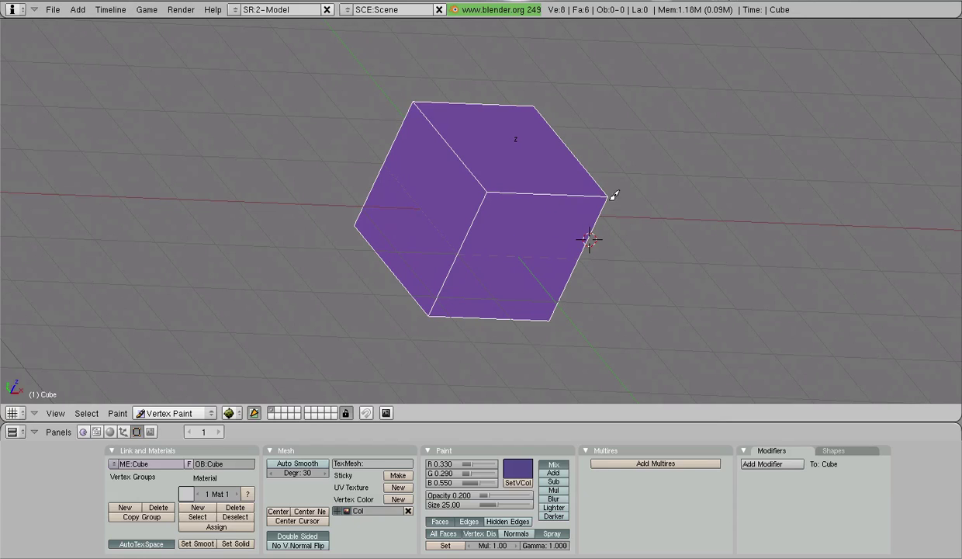
pyautogui.click(497, 198)
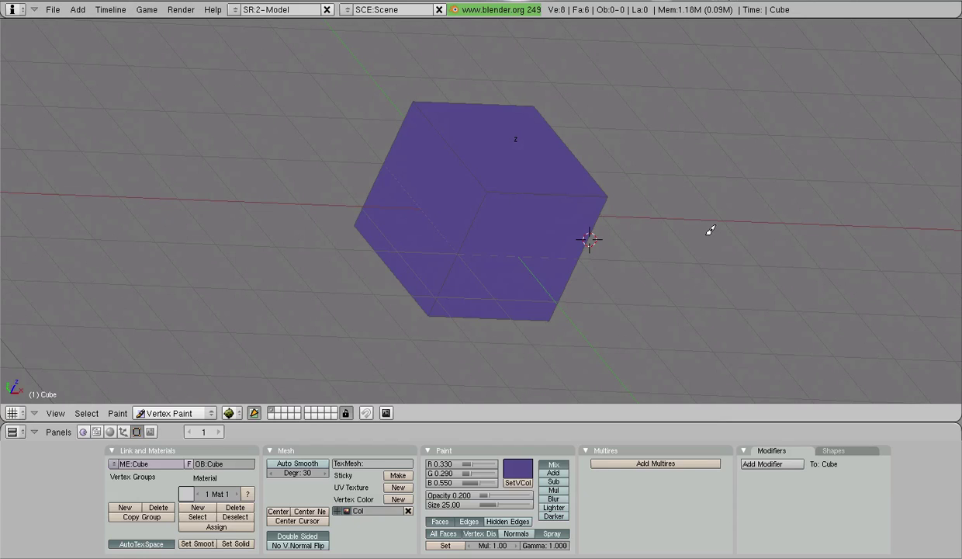
pyautogui.moveTo(713, 232); pyautogui.dragTo(150, 157, button='middle')
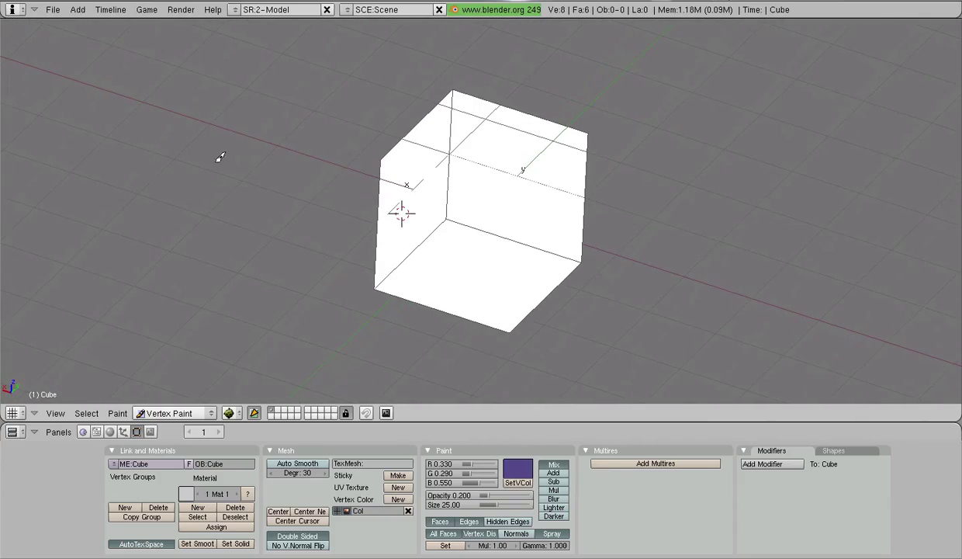
pyautogui.moveTo(466, 163); pyautogui.dragTo(514, 264, button='middle')
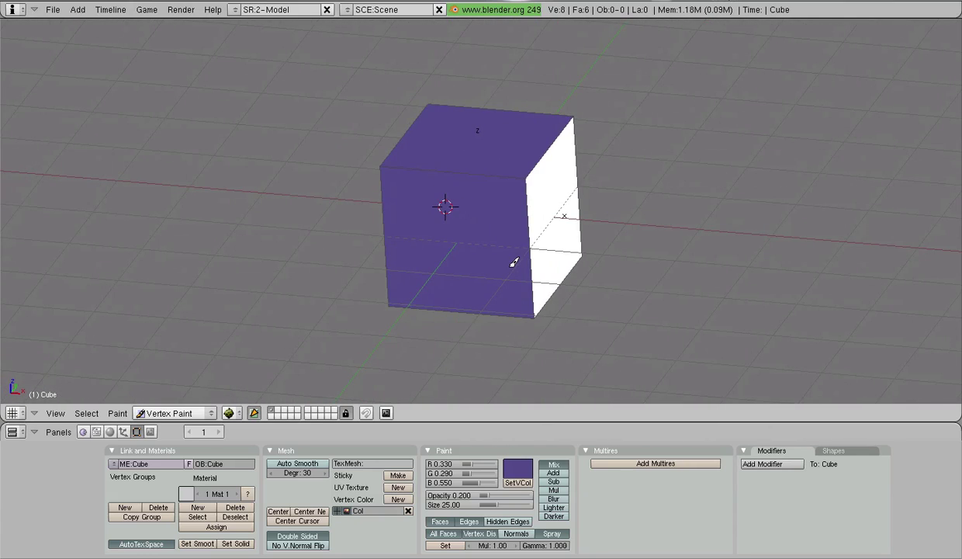
# Choose Save from the File menu to bring up the Save As browser with untitled.blend
pyautogui.click(53, 10)
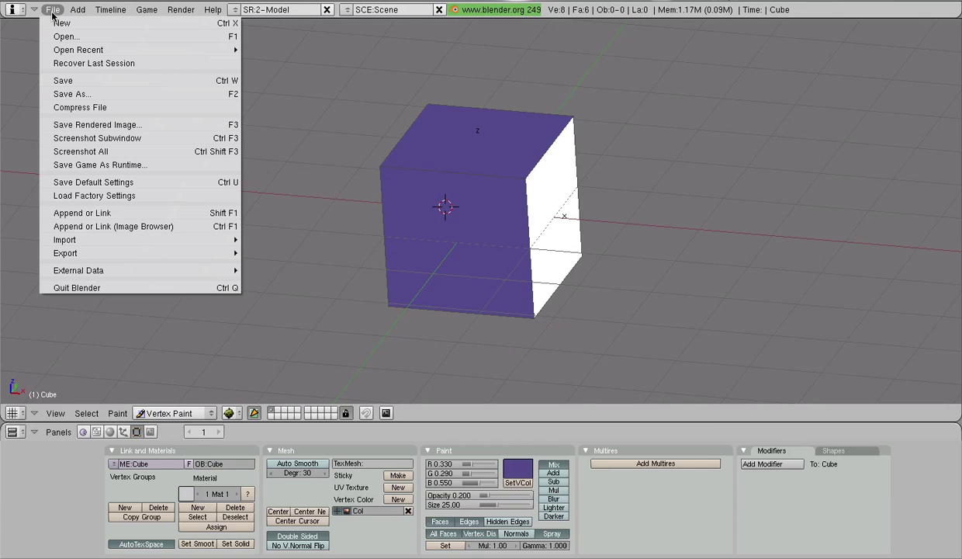
pyautogui.click(94, 79)
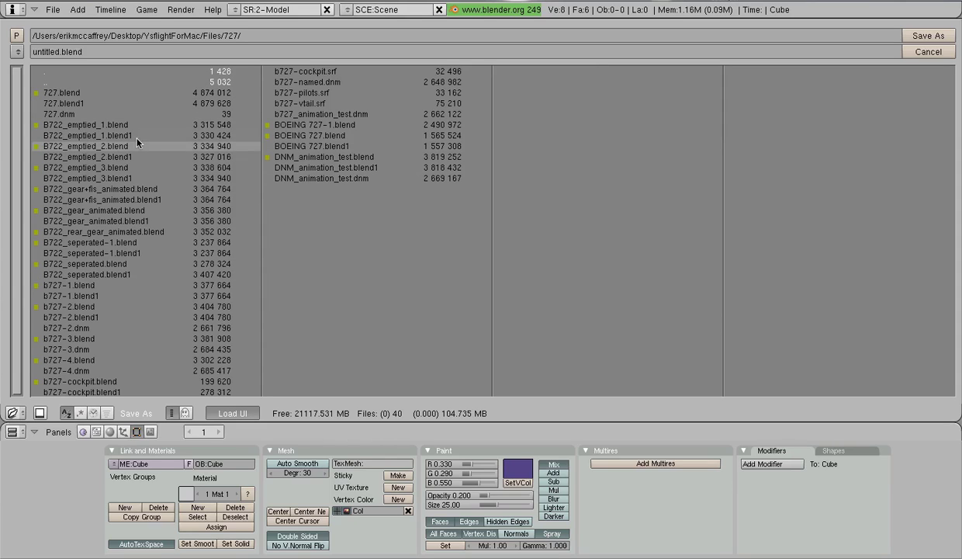
# Browse up to Files, into BNI F16c and back, then cancel the Save As browser
pyautogui.click(44, 83)
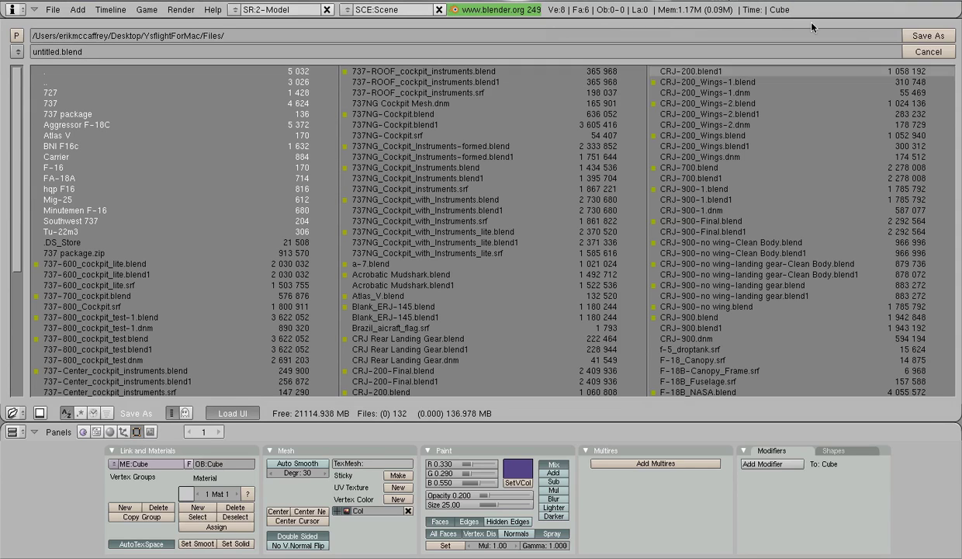
pyautogui.click(61, 146)
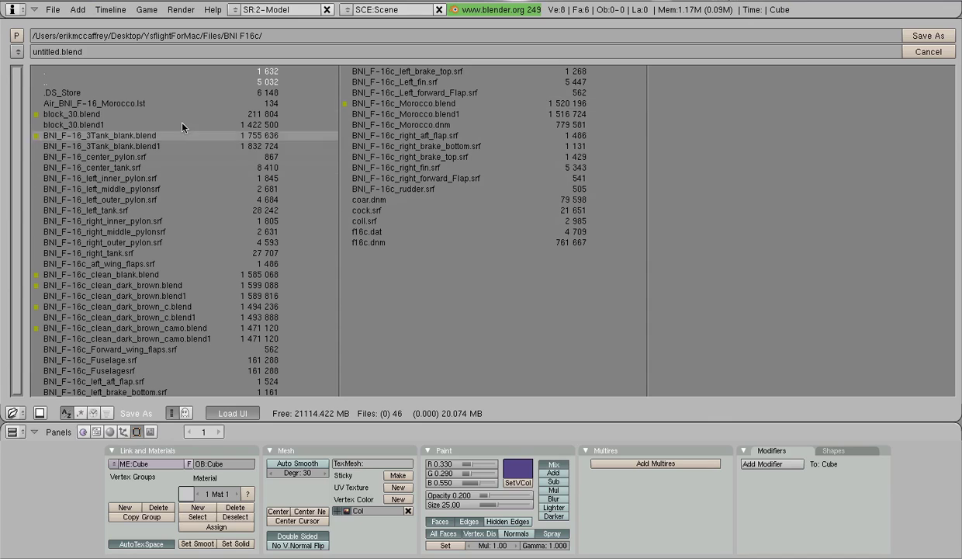
pyautogui.click(123, 78)
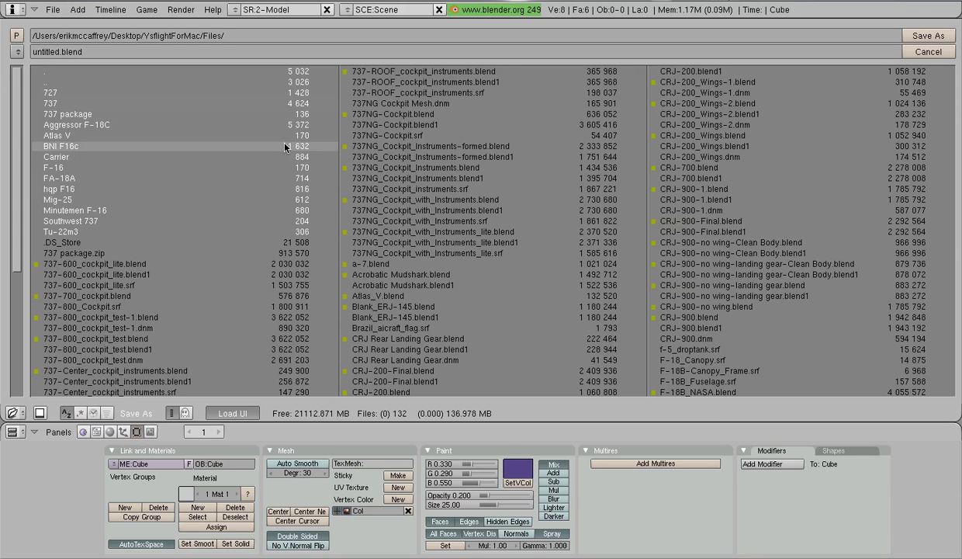
pyautogui.click(925, 53)
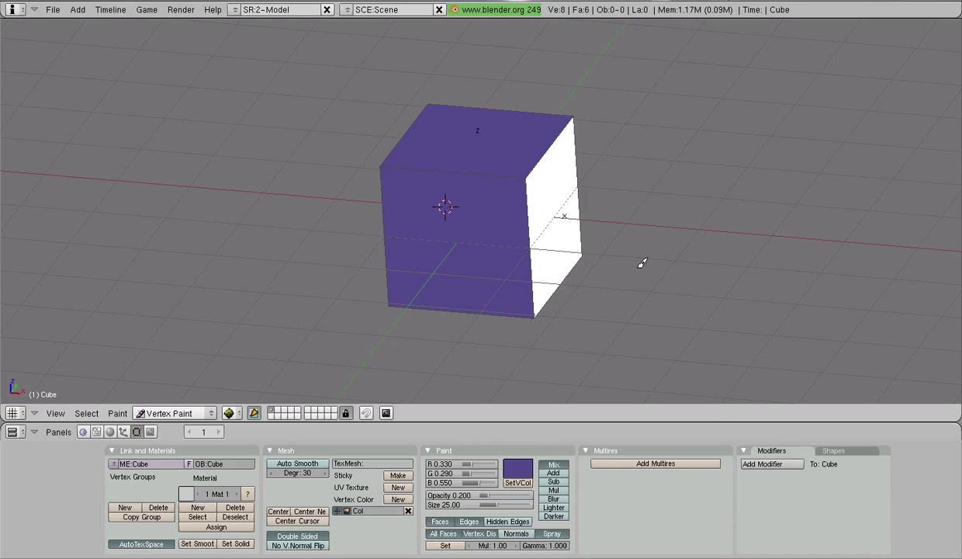
pyautogui.scroll(-3, 625, 225)
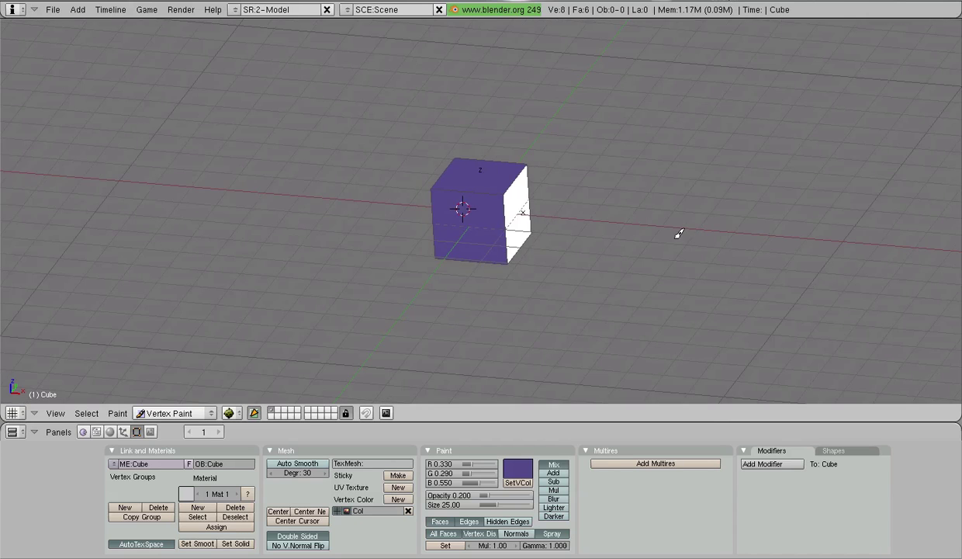
pyautogui.moveTo(679, 232); pyautogui.dragTo(327, 264, button='middle')
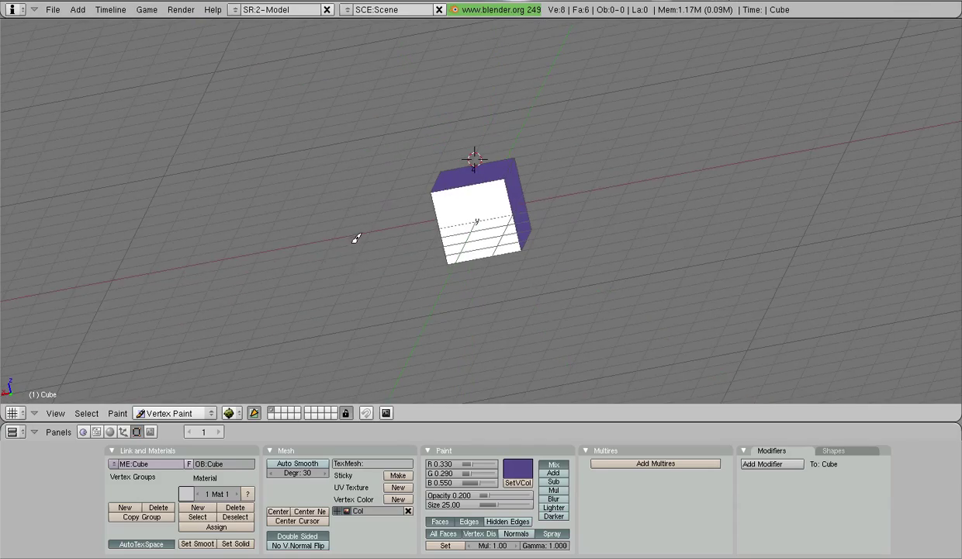
pyautogui.moveTo(356, 234); pyautogui.dragTo(638, 331, button='middle')
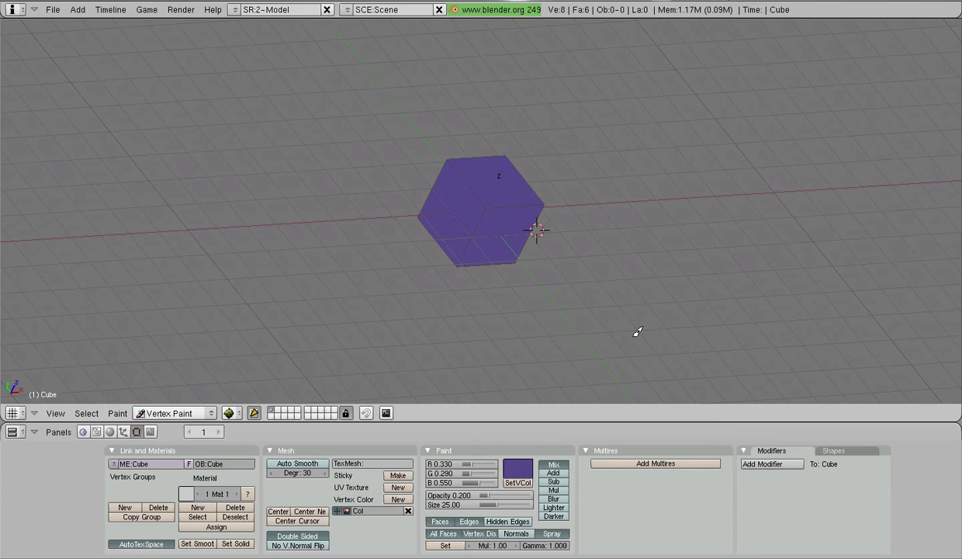
pyautogui.moveTo(556, 224); pyautogui.dragTo(764, 205, button='middle')
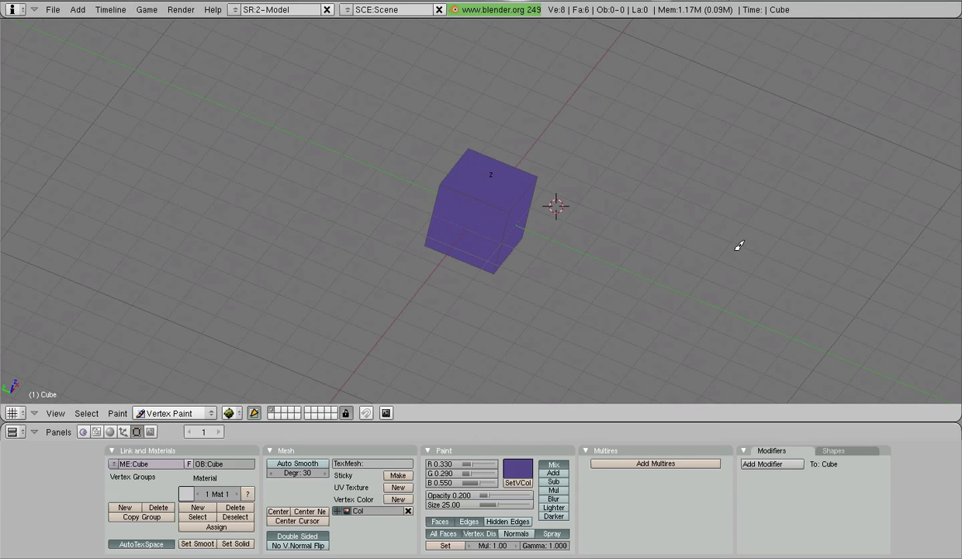
pyautogui.moveTo(739, 253); pyautogui.dragTo(730, 257, button='middle')
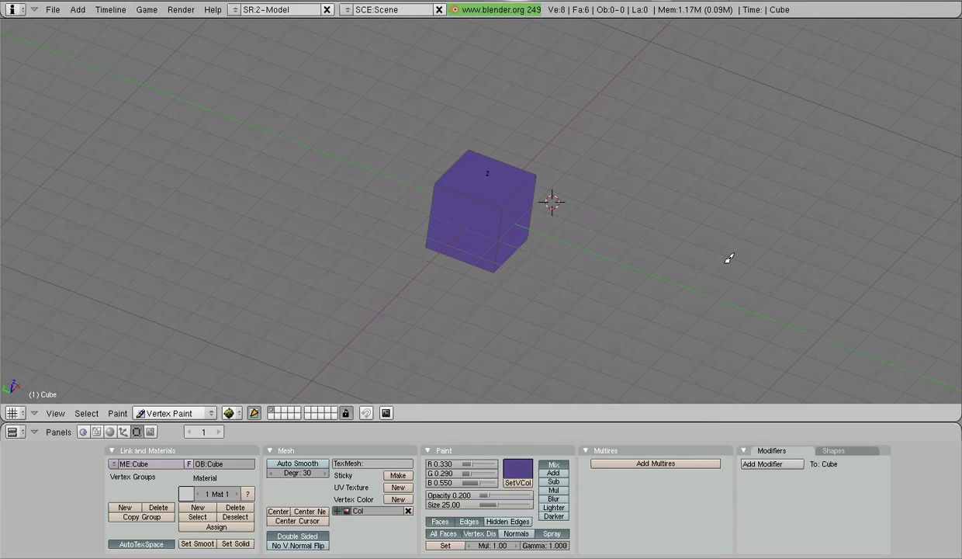